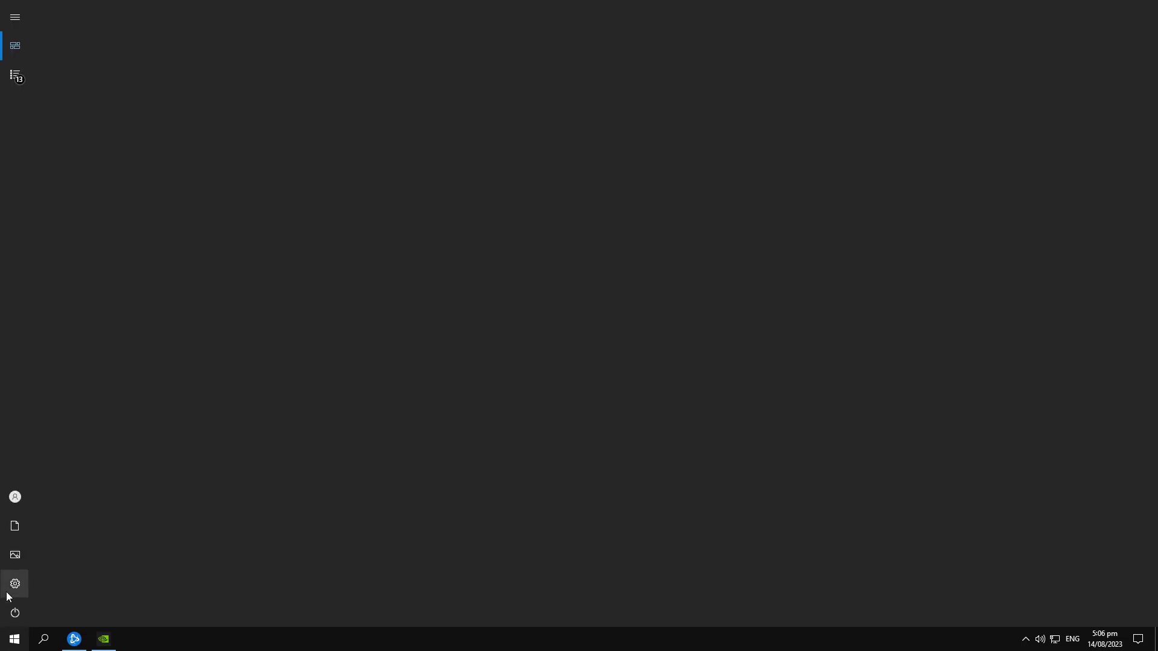
- Open Windows Settings, check the Windows Update status, and minimise the window
left_click(24, 583)
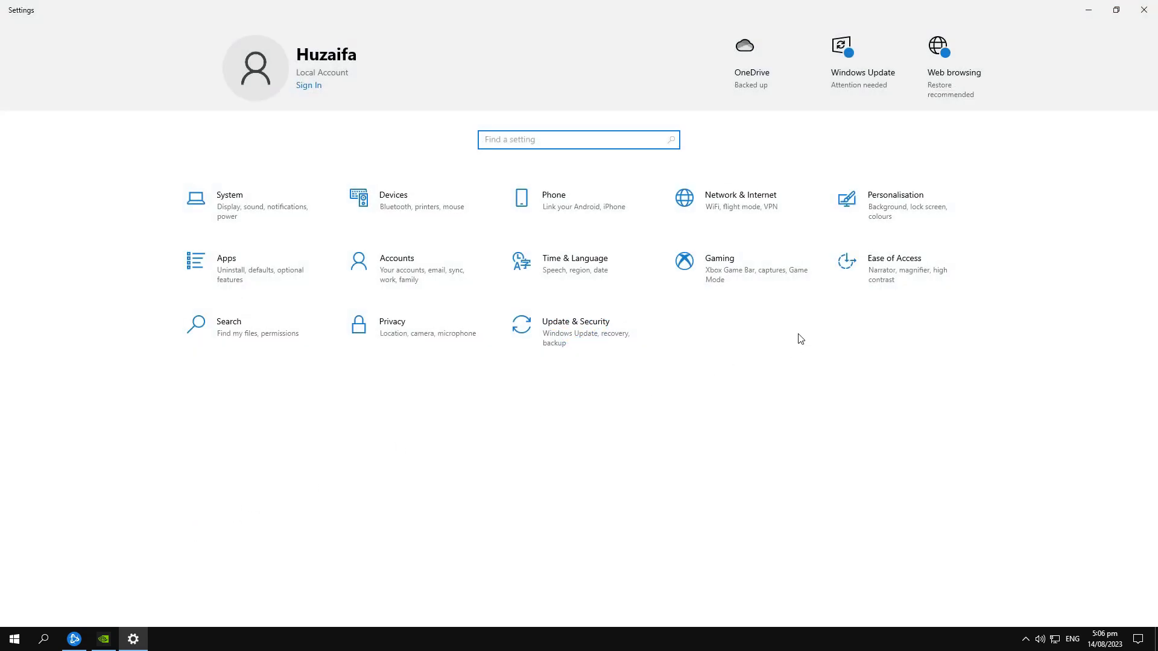
left_click(843, 73)
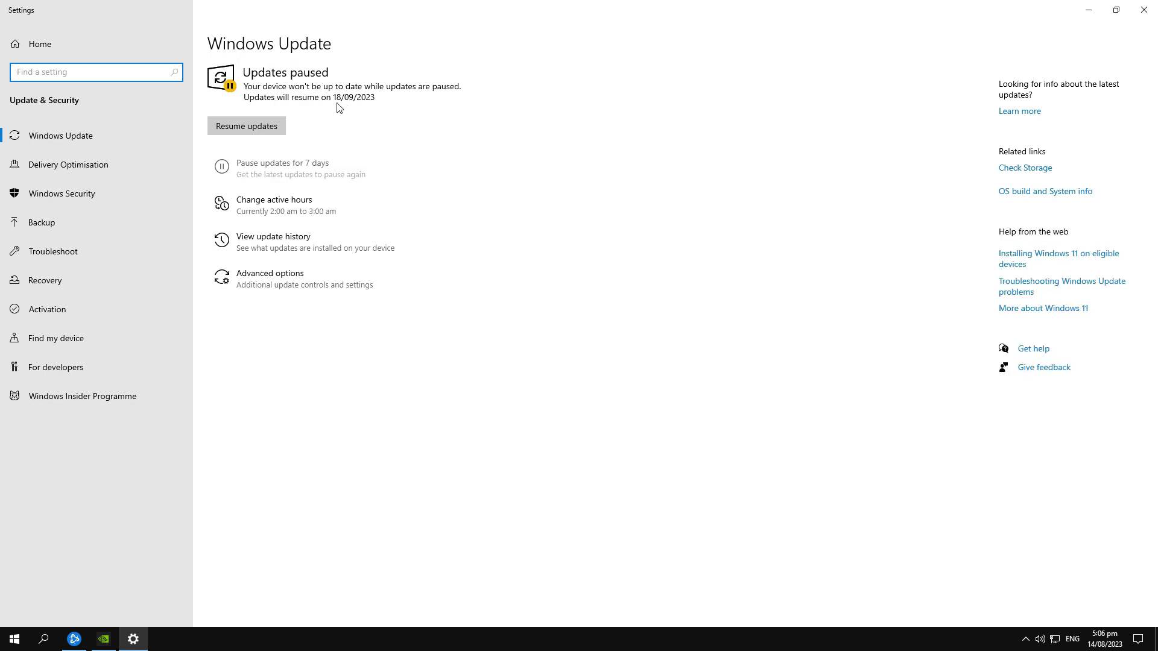
left_click(133, 640)
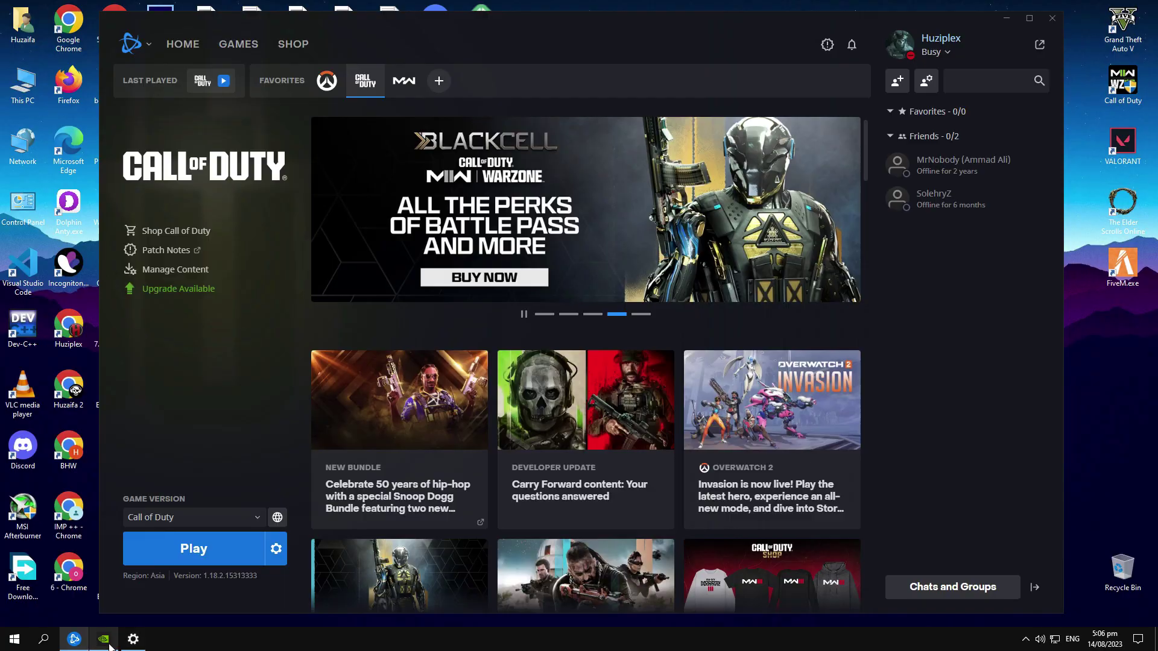
- Switch to GeForce Experience, check the Game Ready Driver's update status, and minimise the window
left_click(104, 639)
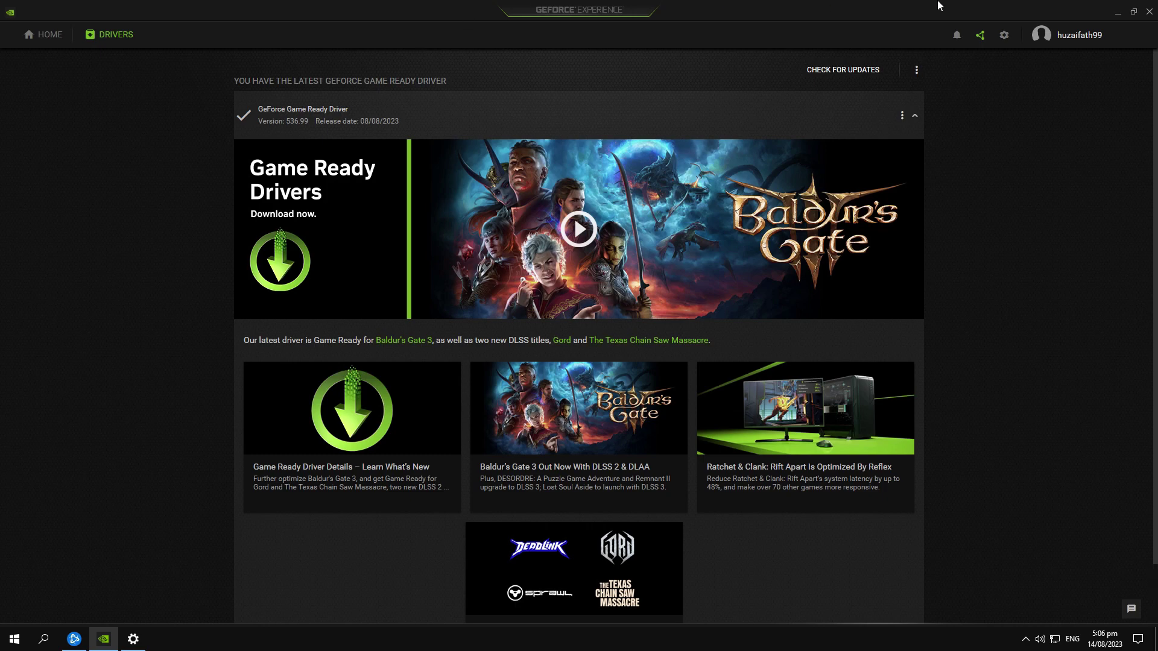
left_click(1118, 11)
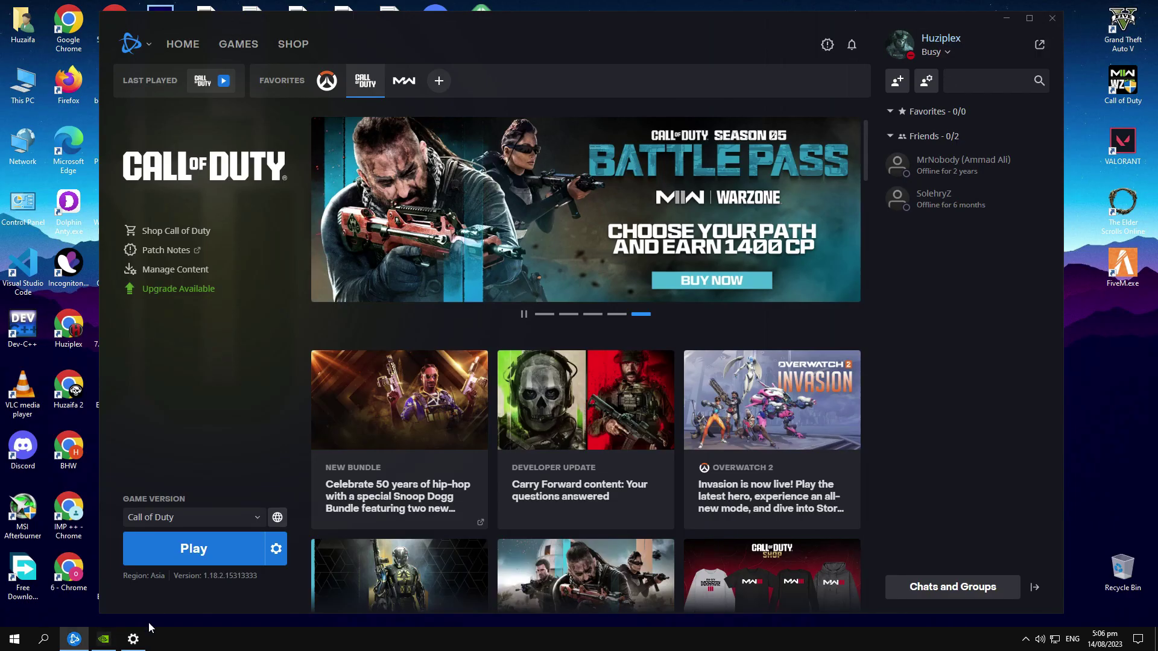
- Return to Windows Settings, search for "game bar", and check the Xbox Game Bar and Game Mode settings
left_click(132, 639)
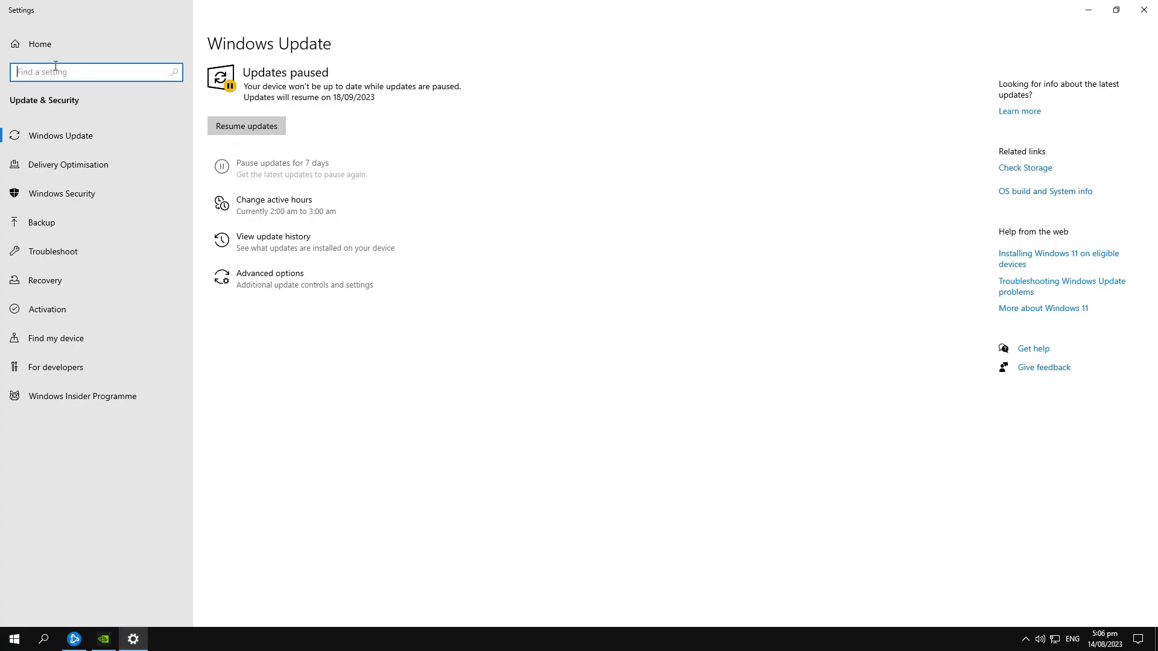
type("game bar")
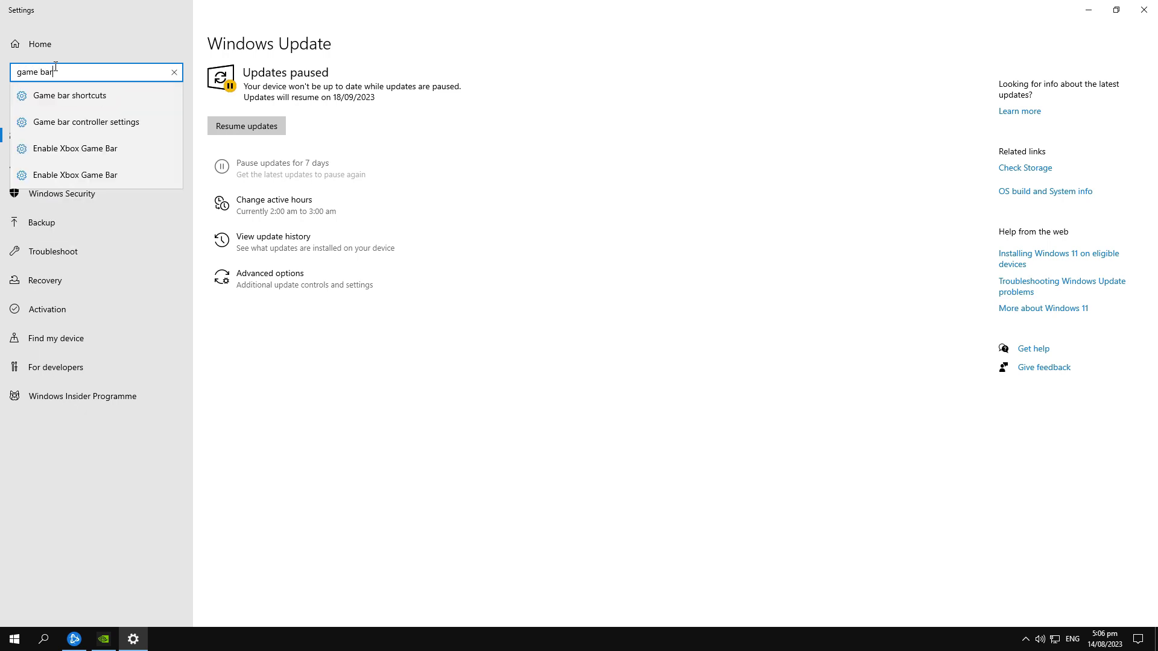
left_click(112, 175)
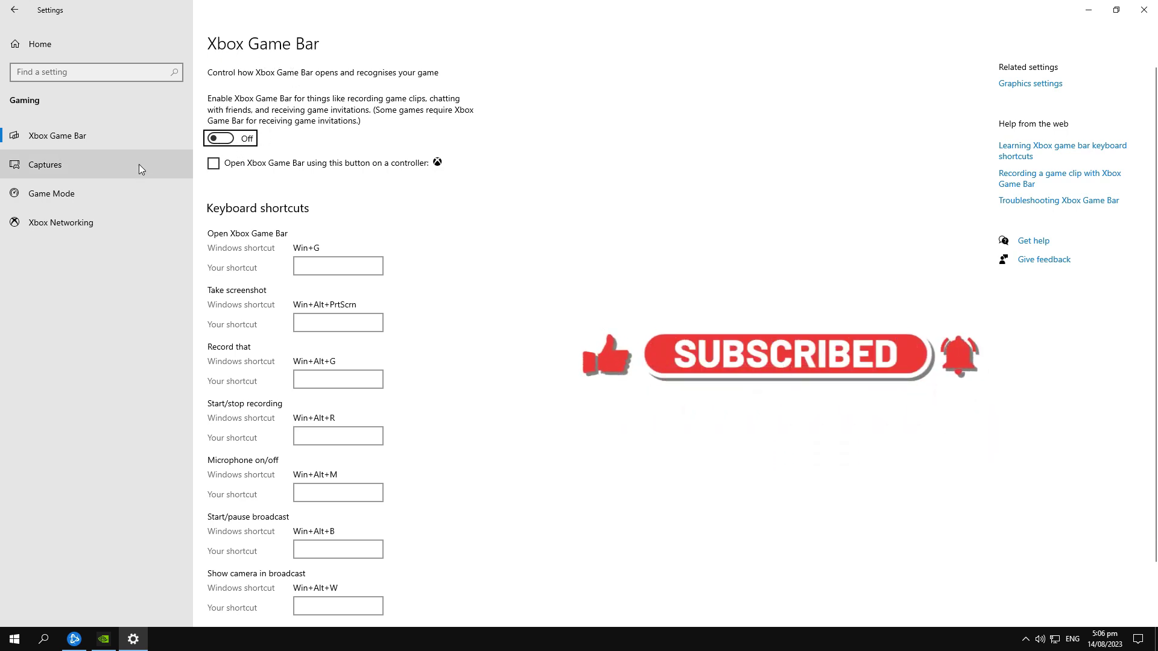
left_click(104, 192)
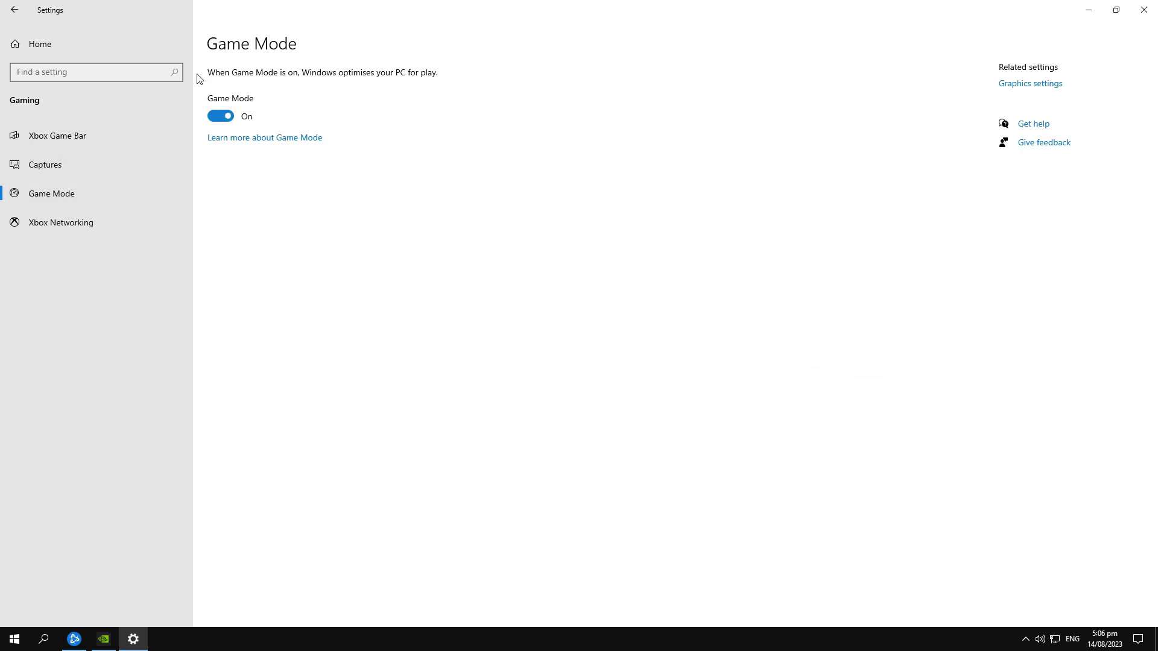
- Find the Background apps settings and review which apps can run in the background
left_click(114, 70)
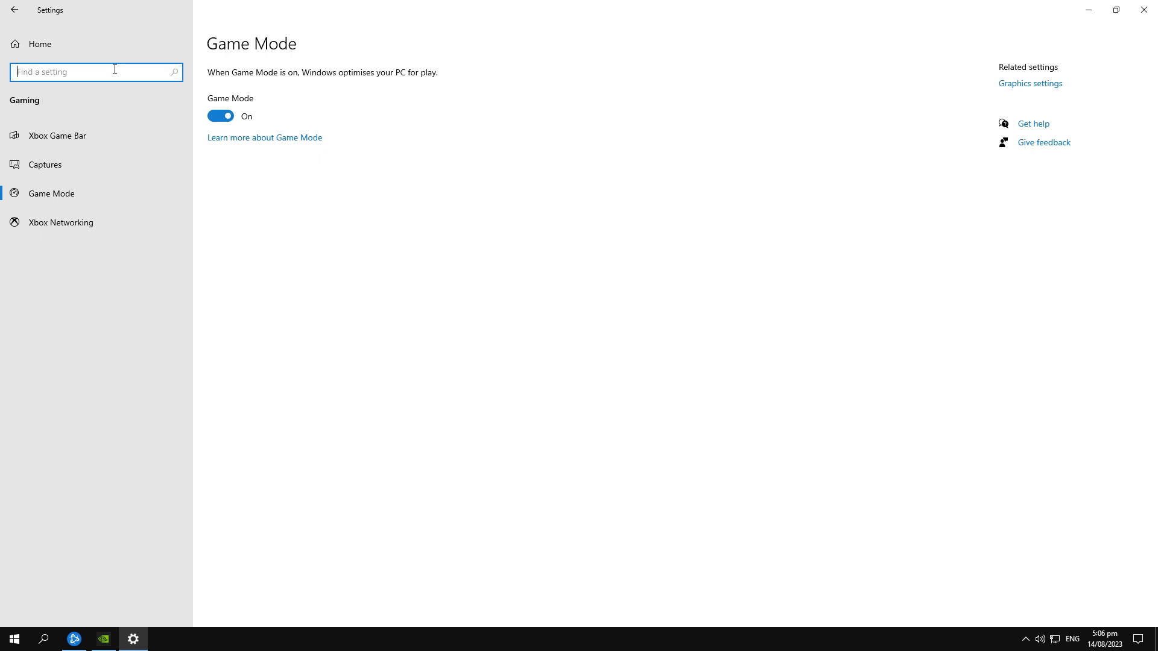
type("backgrou")
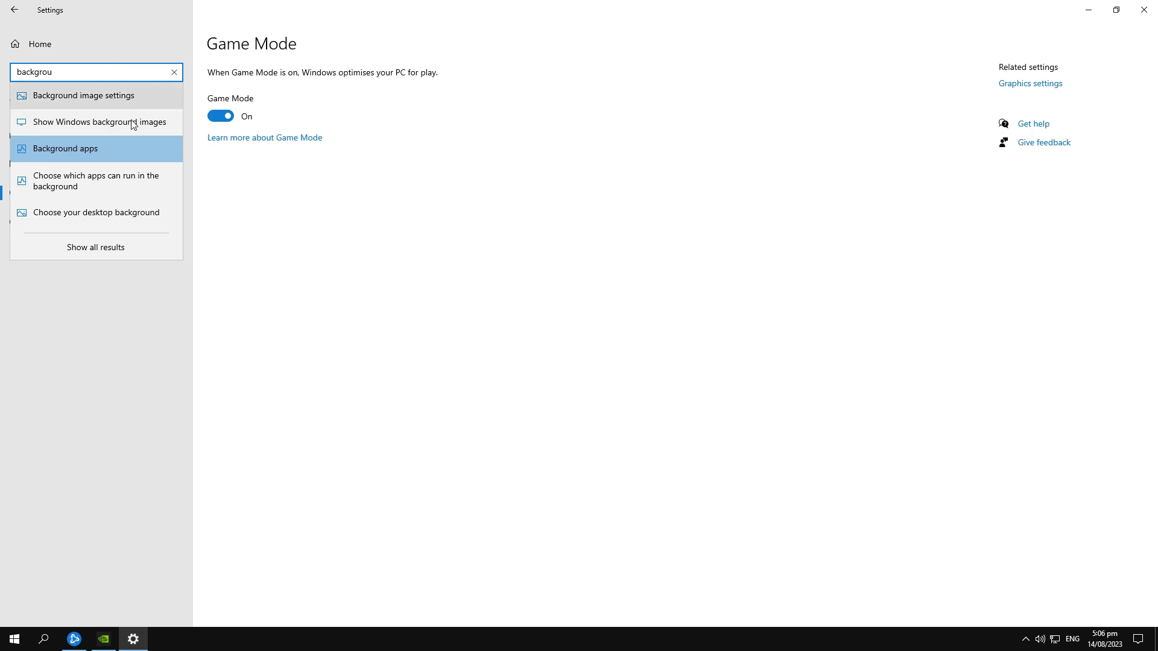
left_click(96, 148)
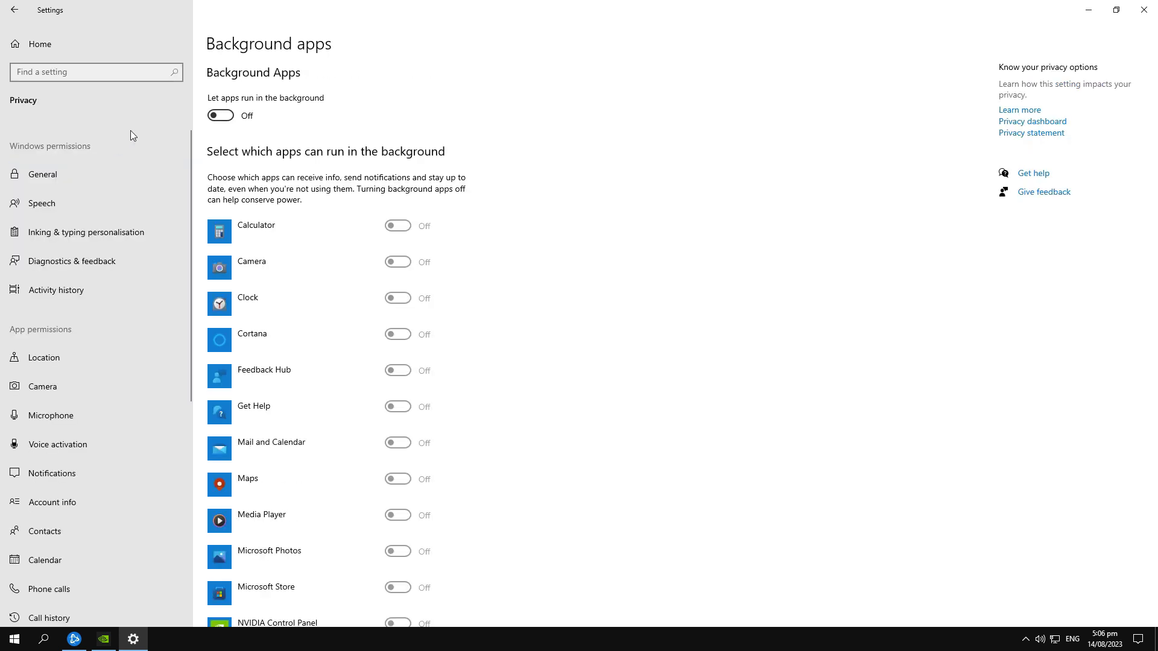
scroll(428, 294, "down", 7)
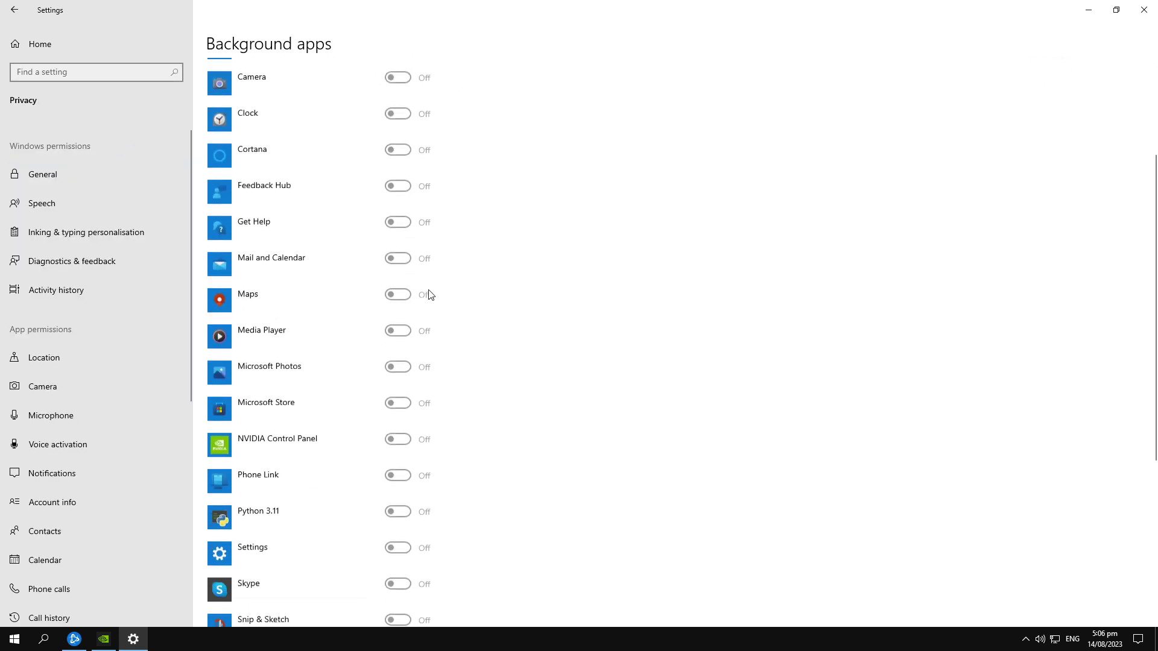
scroll(430, 295, "up", 7)
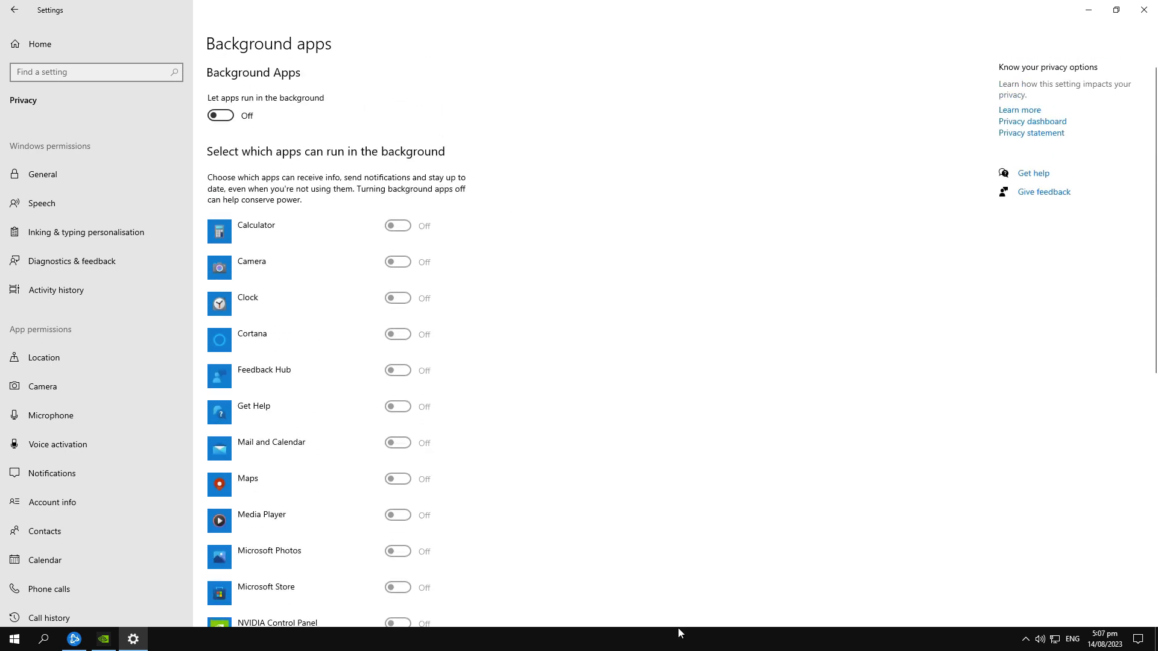
- Review the startup apps in Task Manager, and close both Task Manager and Windows Settings
right_click(698, 632)
left_click(722, 594)
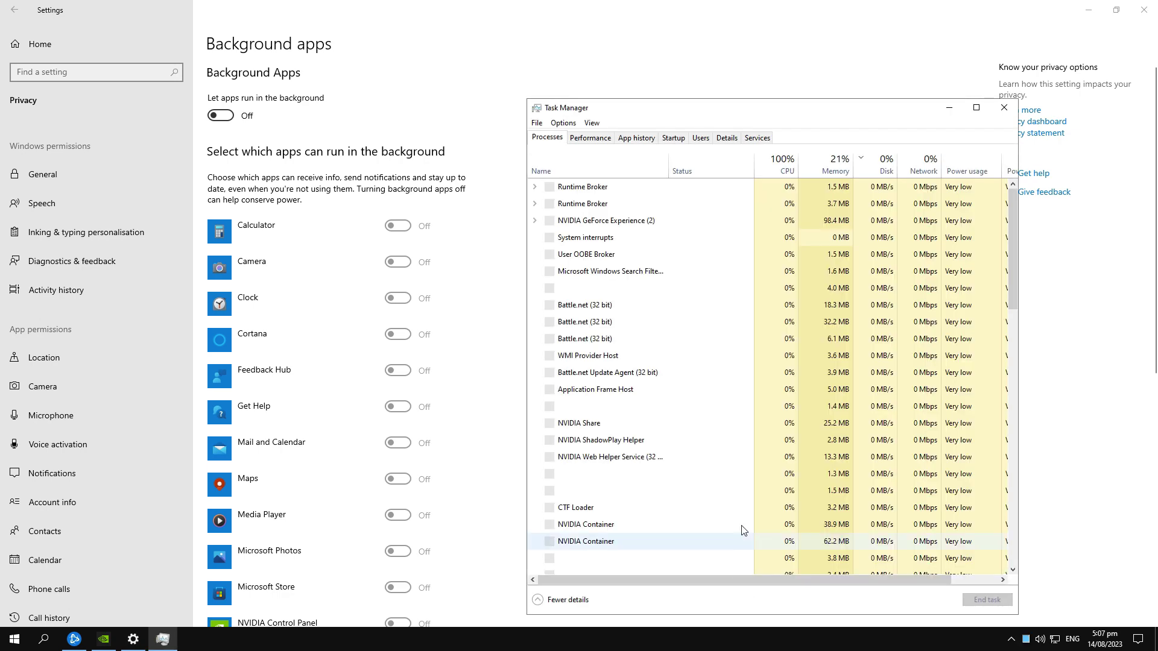
left_click(674, 138)
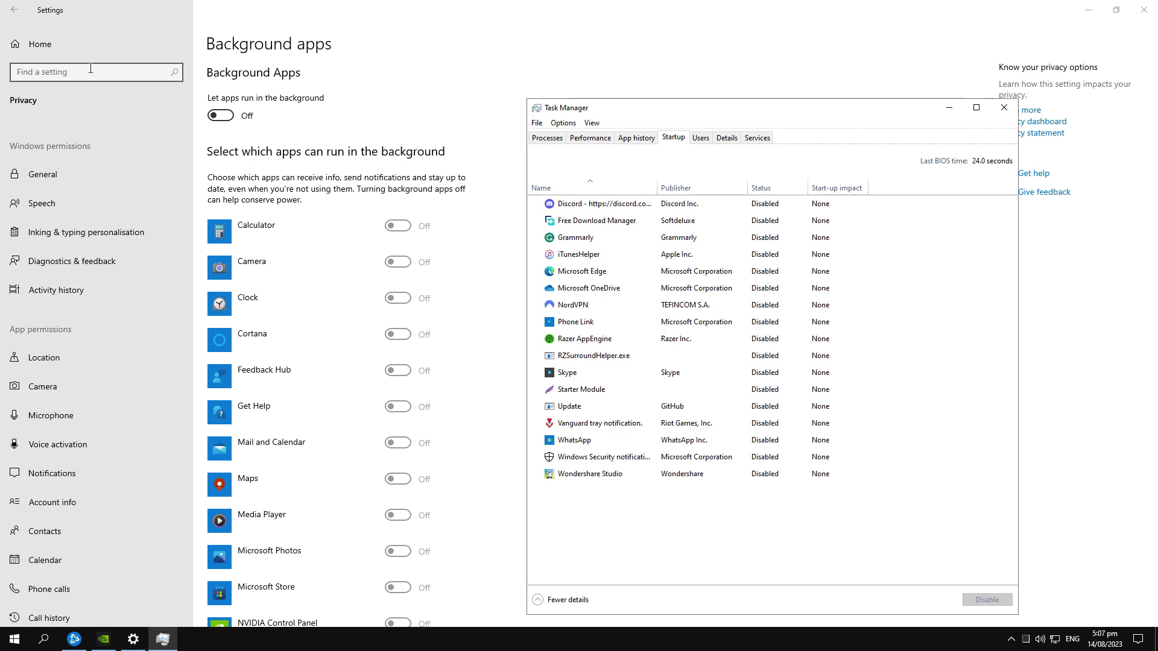
left_click(1004, 107)
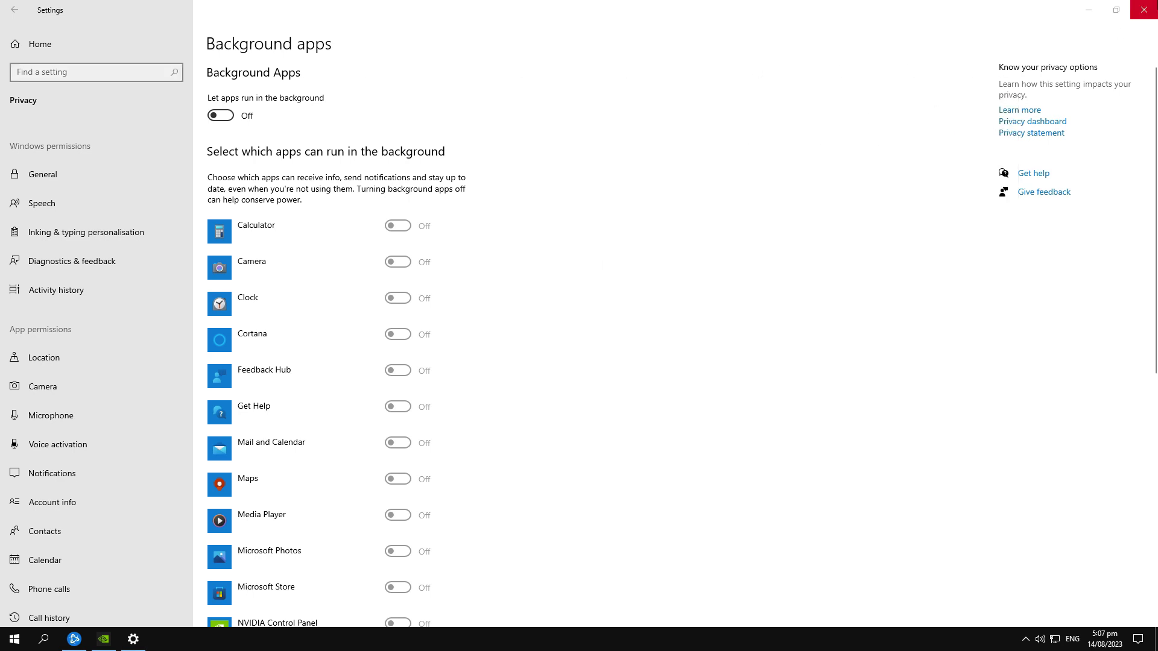
left_click(1144, 9)
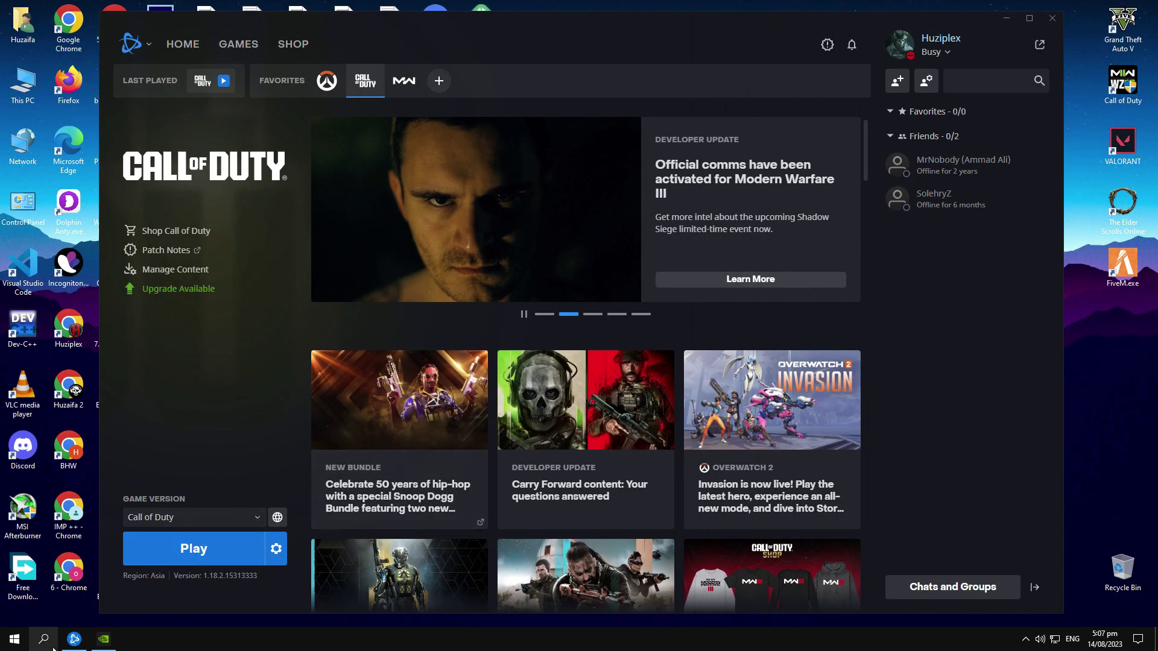
- Search Windows for "graphics" and open the Graphics settings page
left_click(44, 639)
type("graphics")
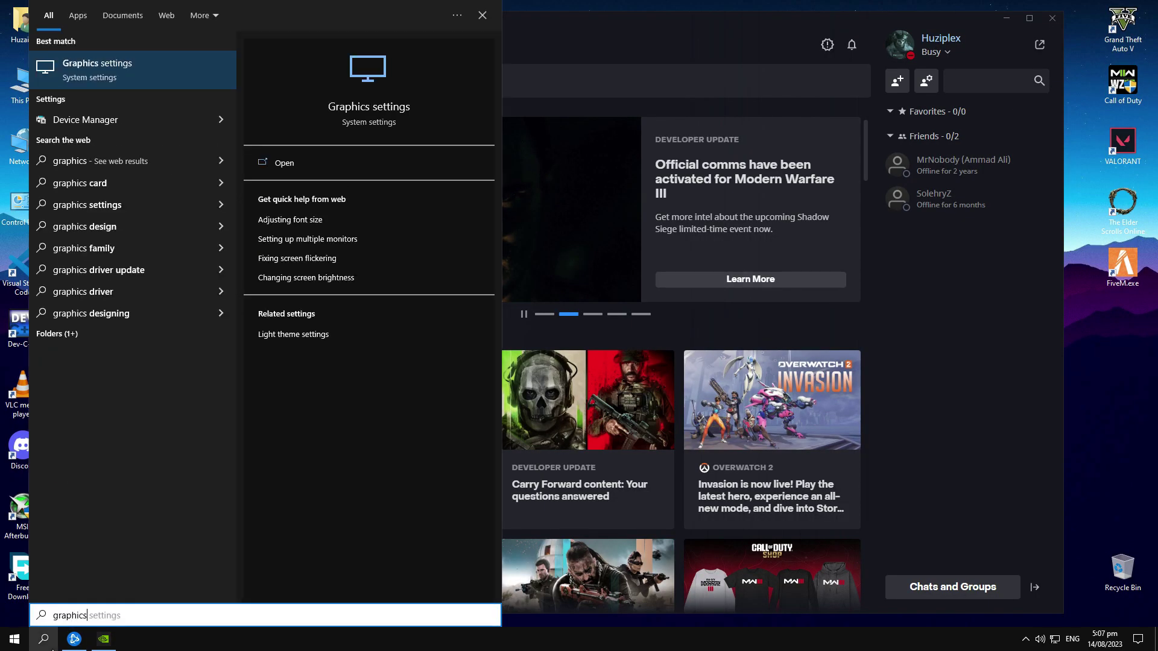
key("Return")
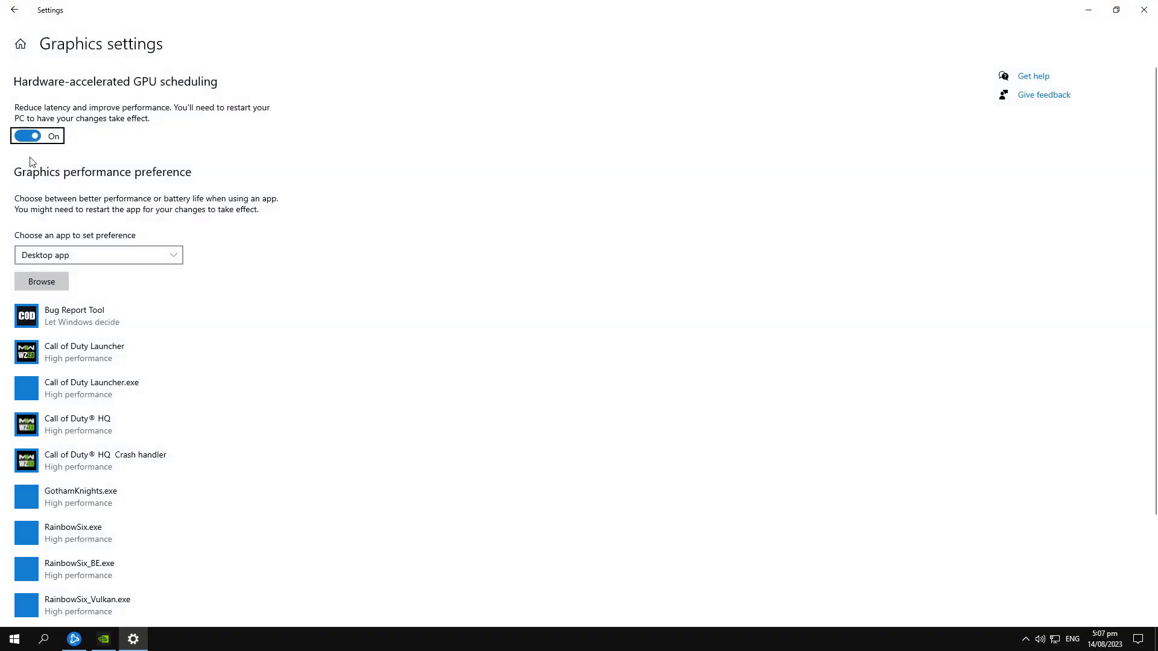
left_click(93, 185)
- Try to add Call of Duty Launcher.exe from the WARZONE 2\Call of Duty folder as a desktop app with a graphics preference
left_click(142, 255)
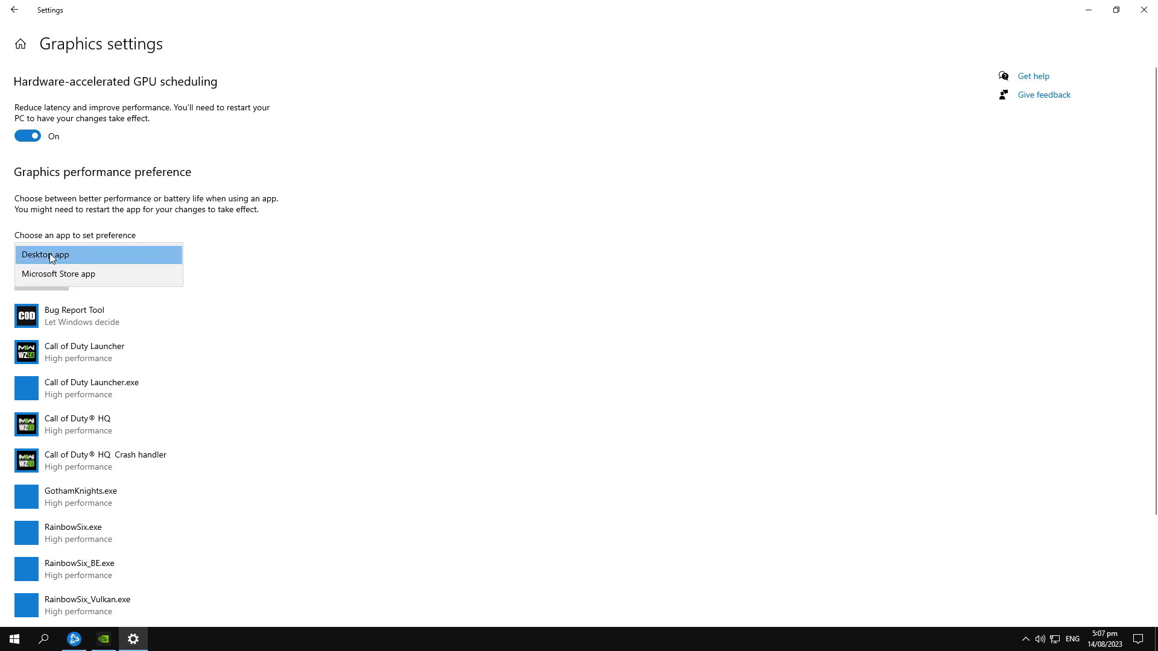
left_click(50, 254)
left_click(60, 282)
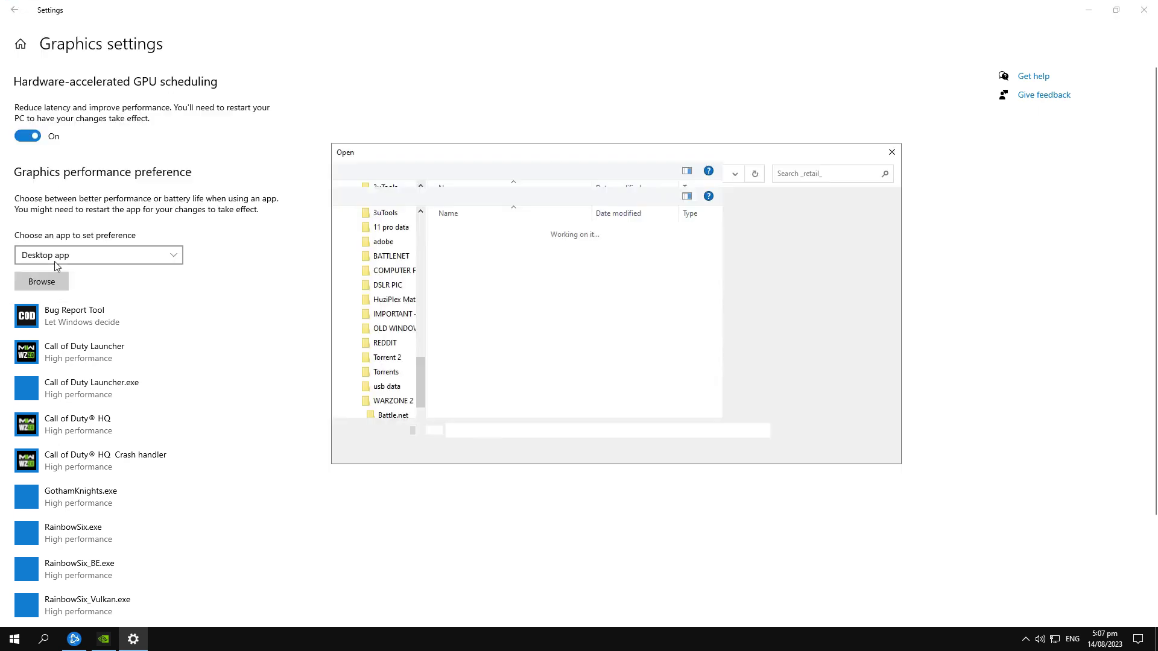
left_click(537, 175)
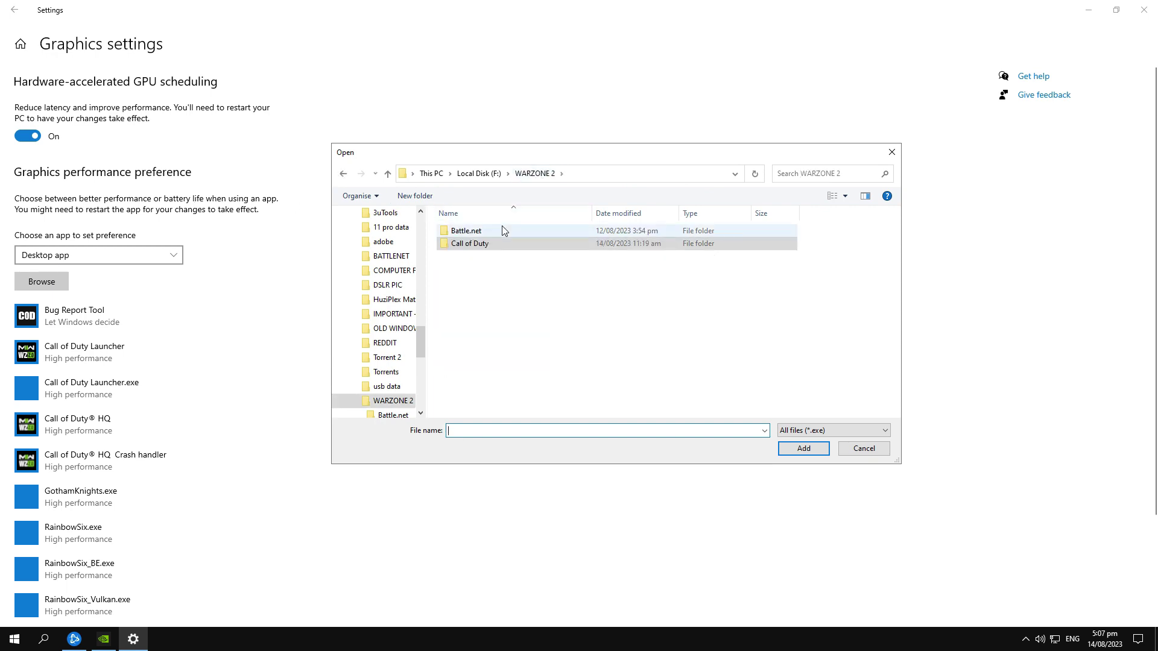
double_click(483, 243)
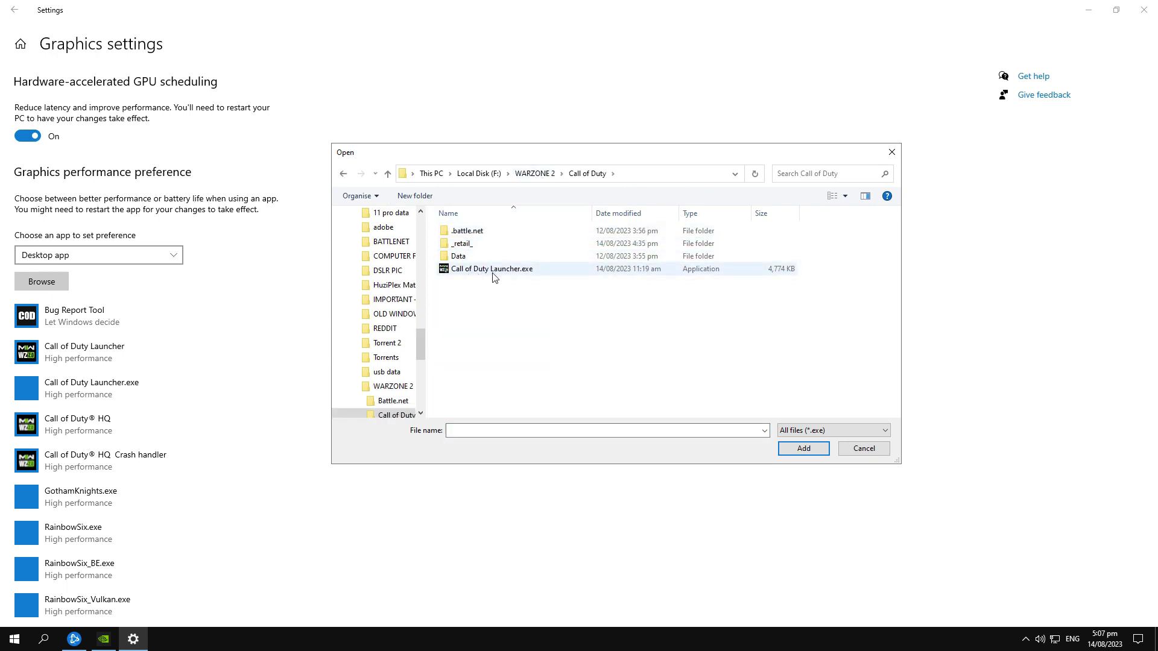
left_click(493, 270)
left_click(804, 449)
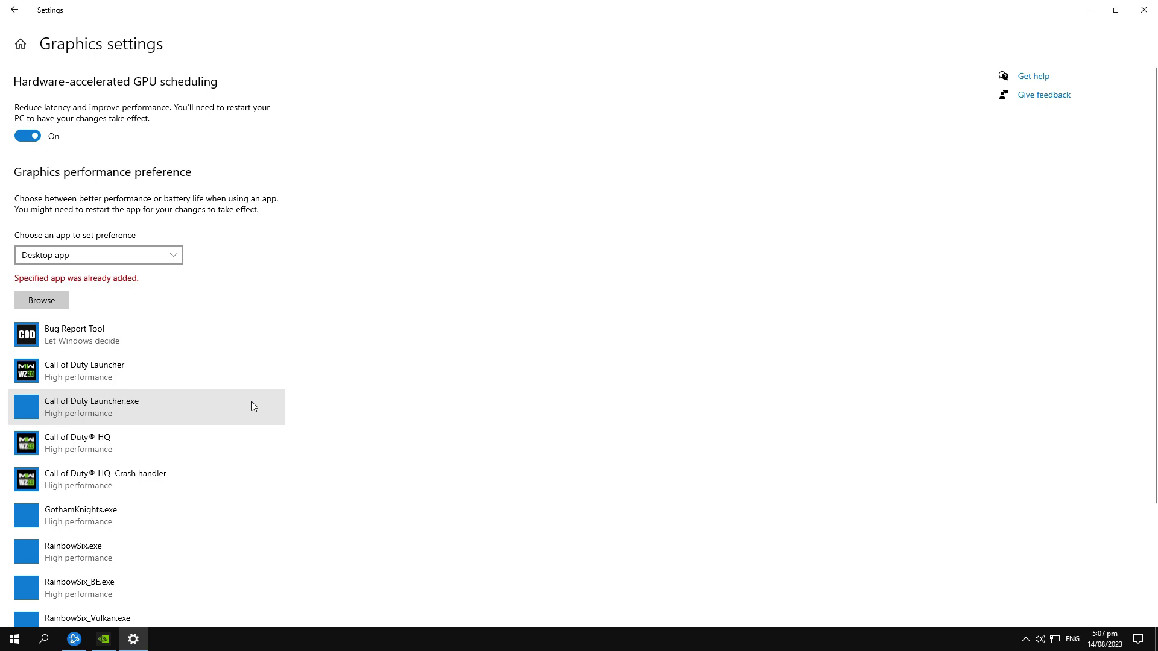
- Open the Call of Duty Launcher's graphics preference options and save it with High performance
left_click(167, 380)
left_click(191, 421)
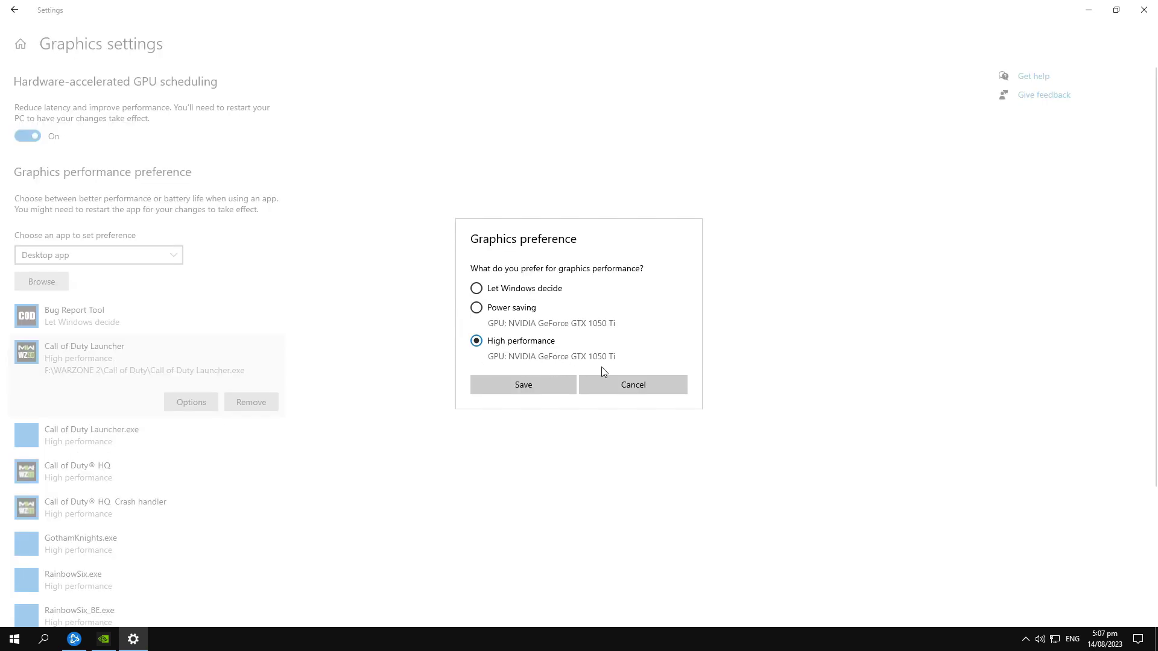
left_click(560, 384)
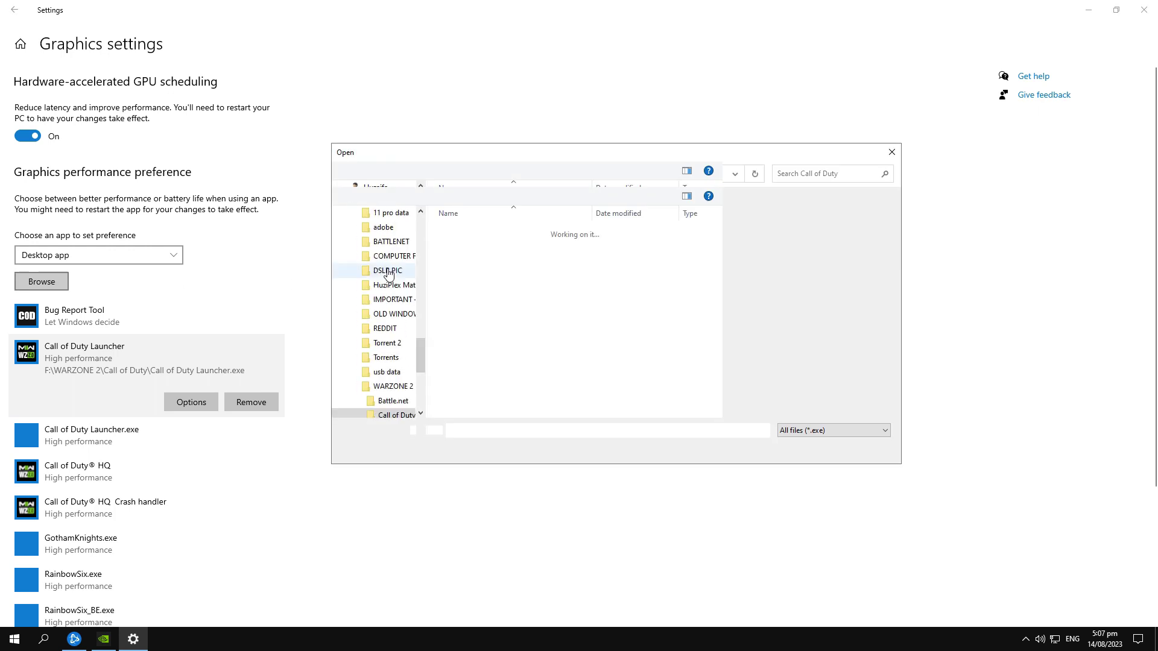
- Browse the Call of Duty _retail_ folder for cod.exe and codCrashHandler.exe, and cancel without adding an app
double_click(470, 256)
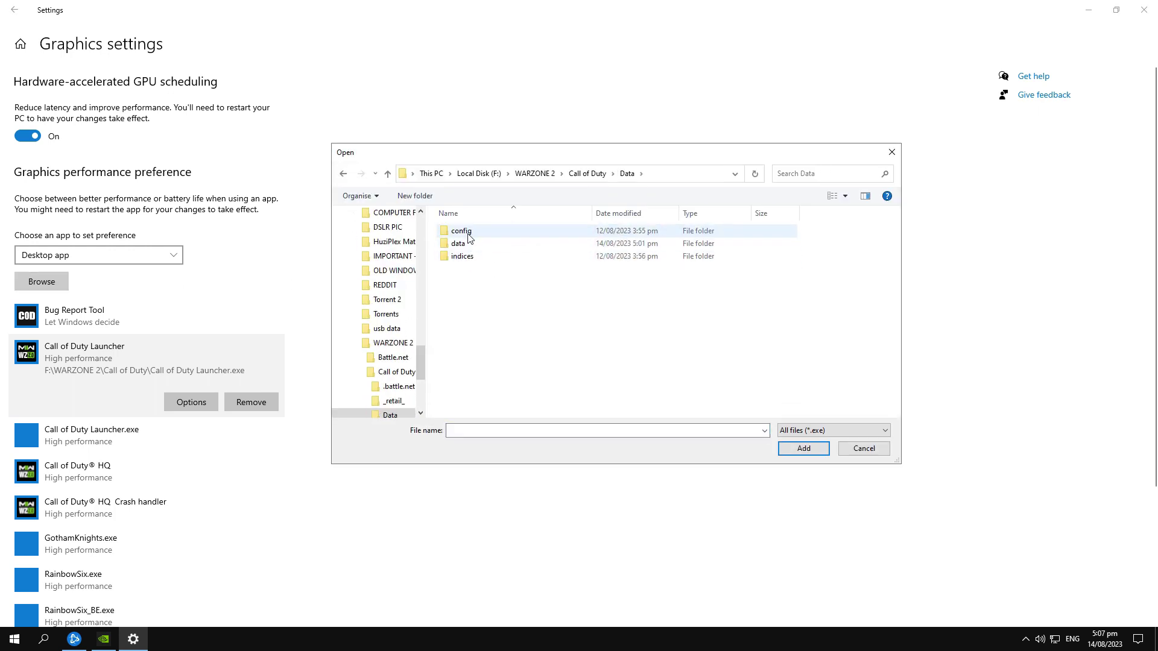
left_click(585, 175)
double_click(464, 243)
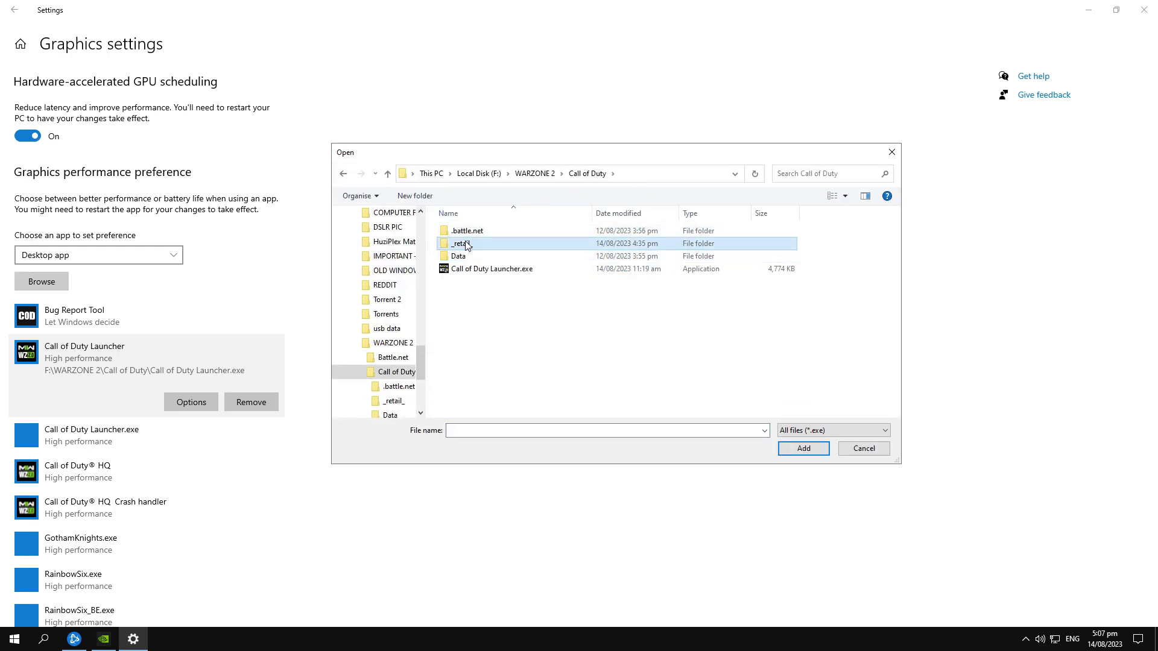
left_click(457, 347)
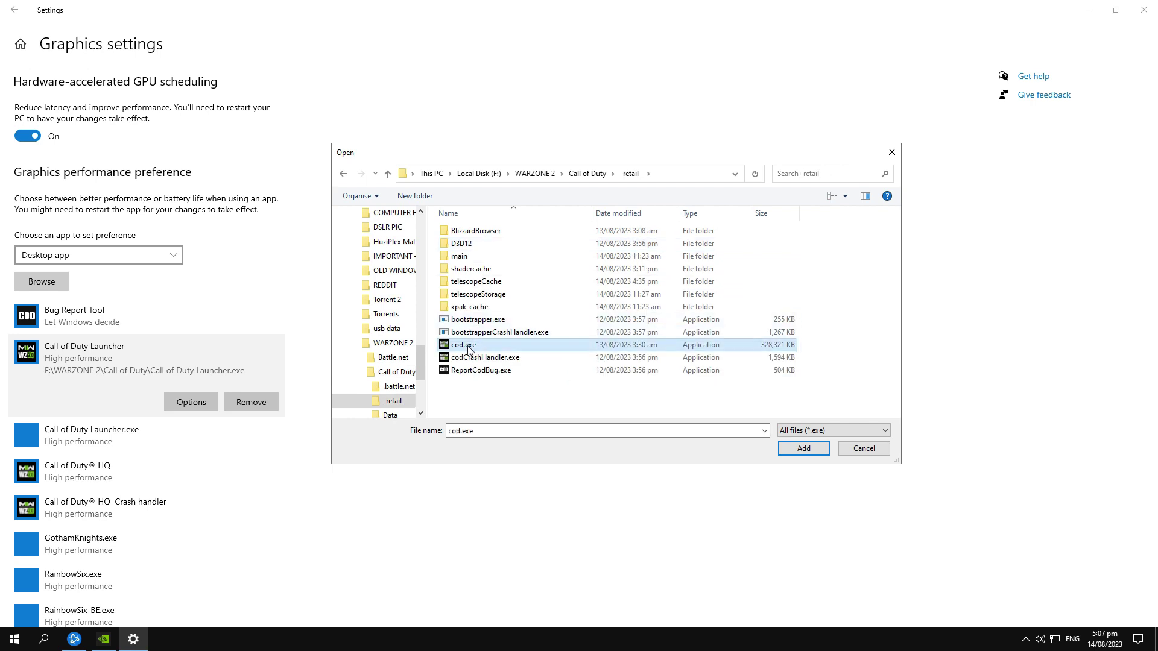
left_click(493, 357)
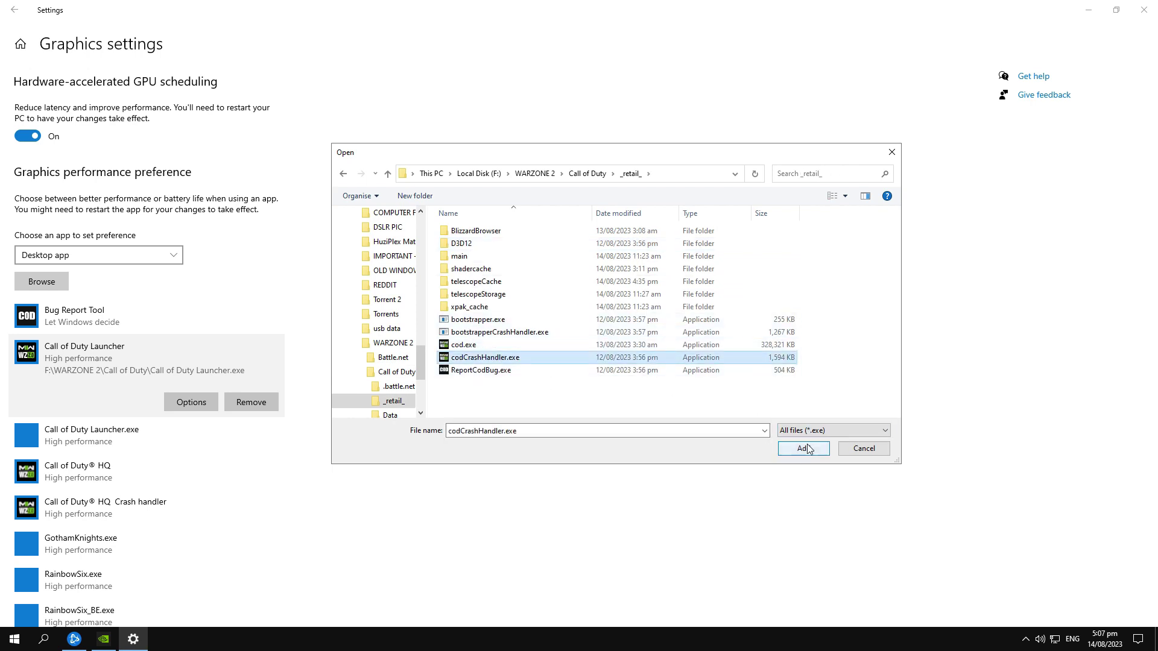
left_click(873, 450)
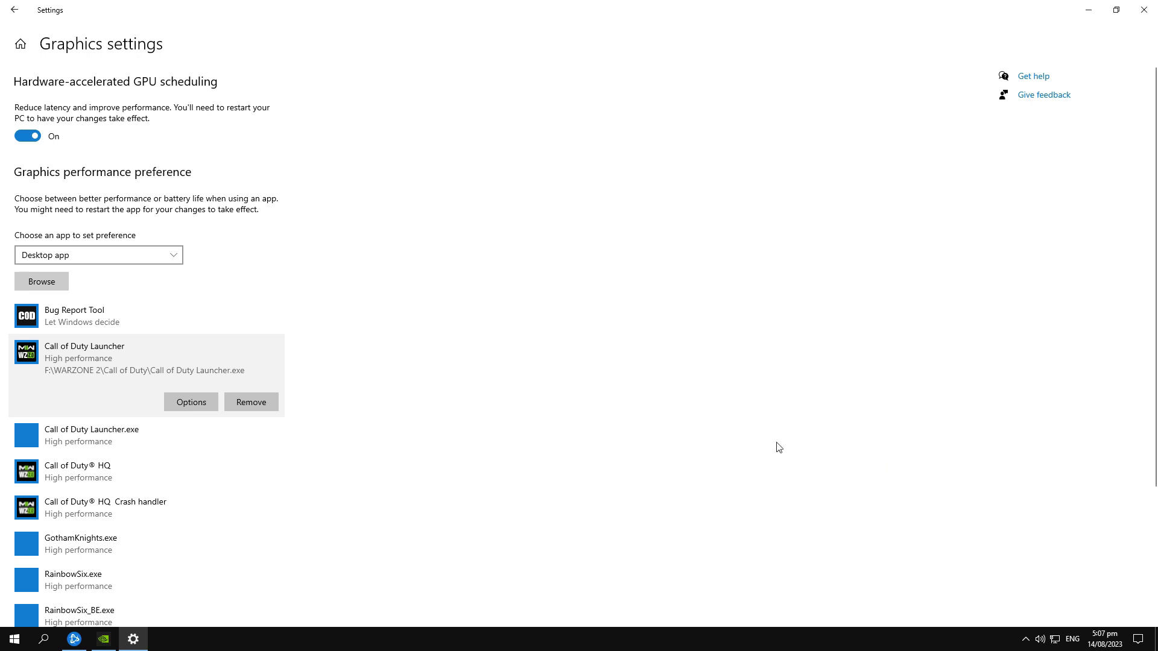
- Search Windows for "power" and open the power settings to reach the power plan choices
left_click(42, 639)
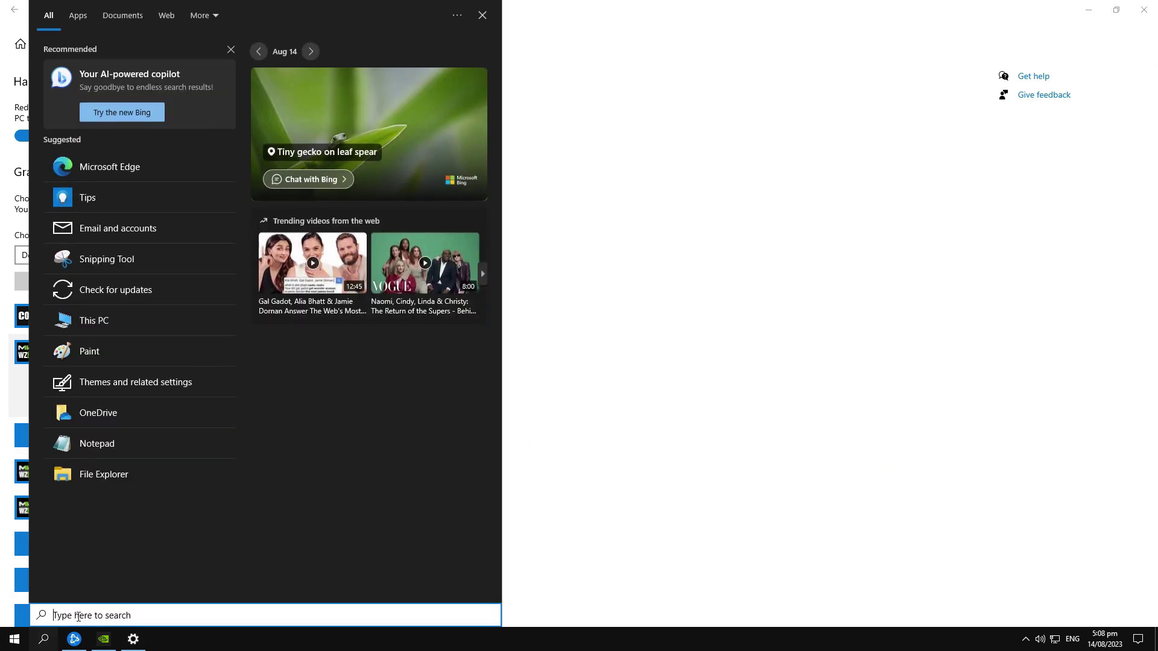
type("power")
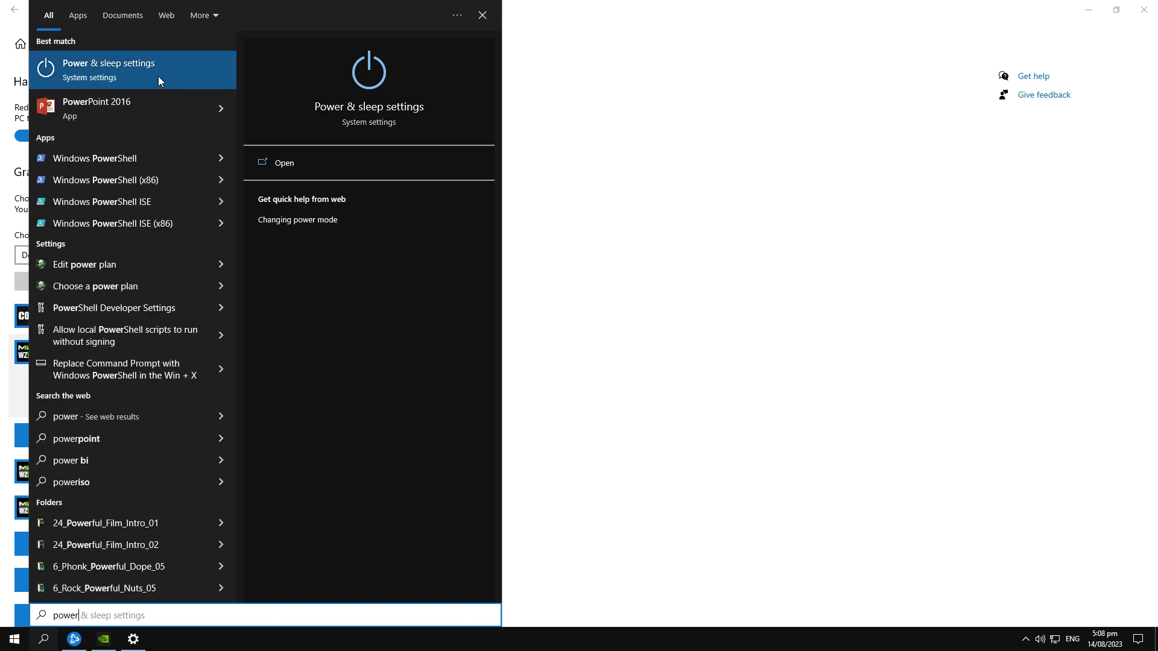
left_click(158, 75)
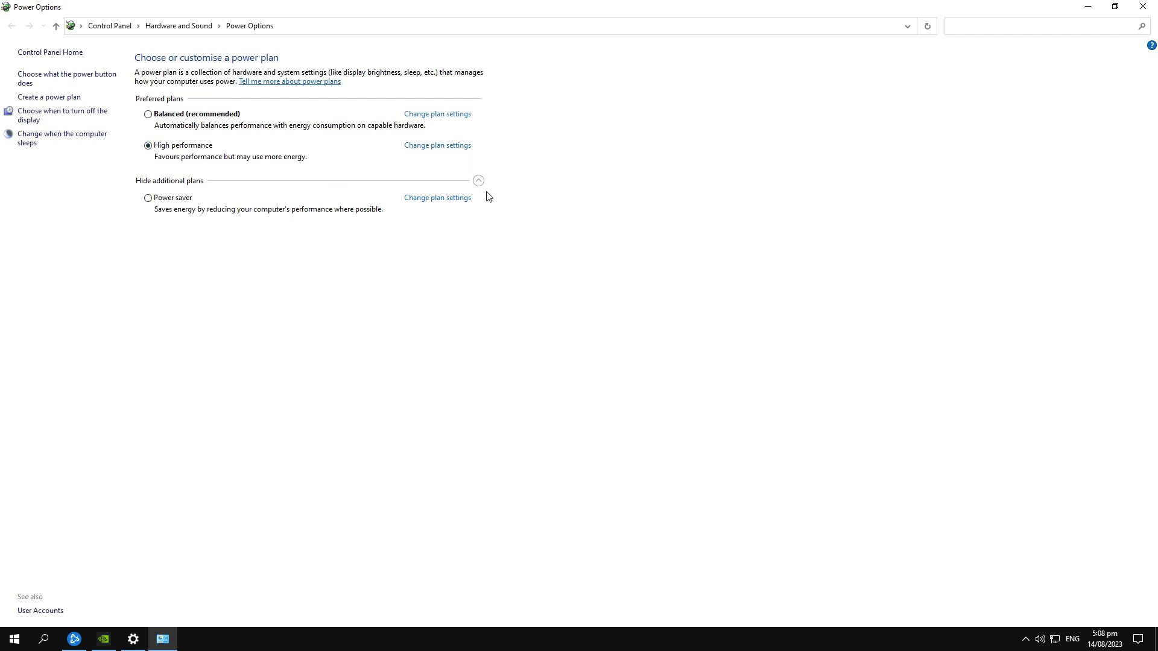
- View the plan settings for Power saver and High performance, and close the power windows without changes
left_click(429, 199)
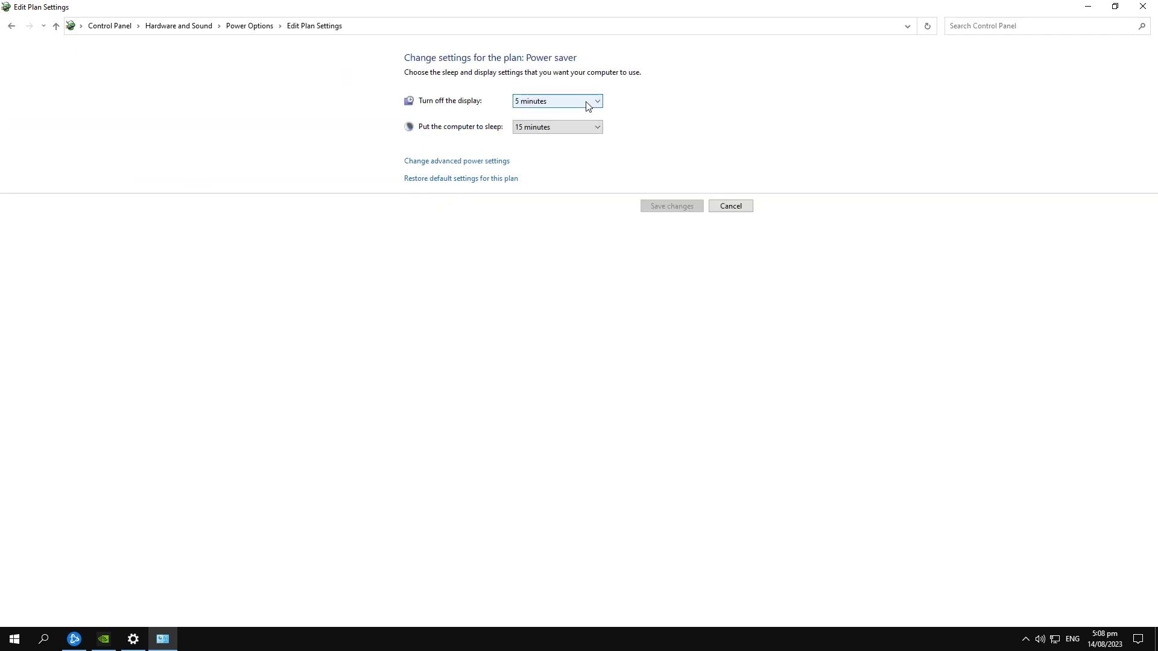
left_click(9, 26)
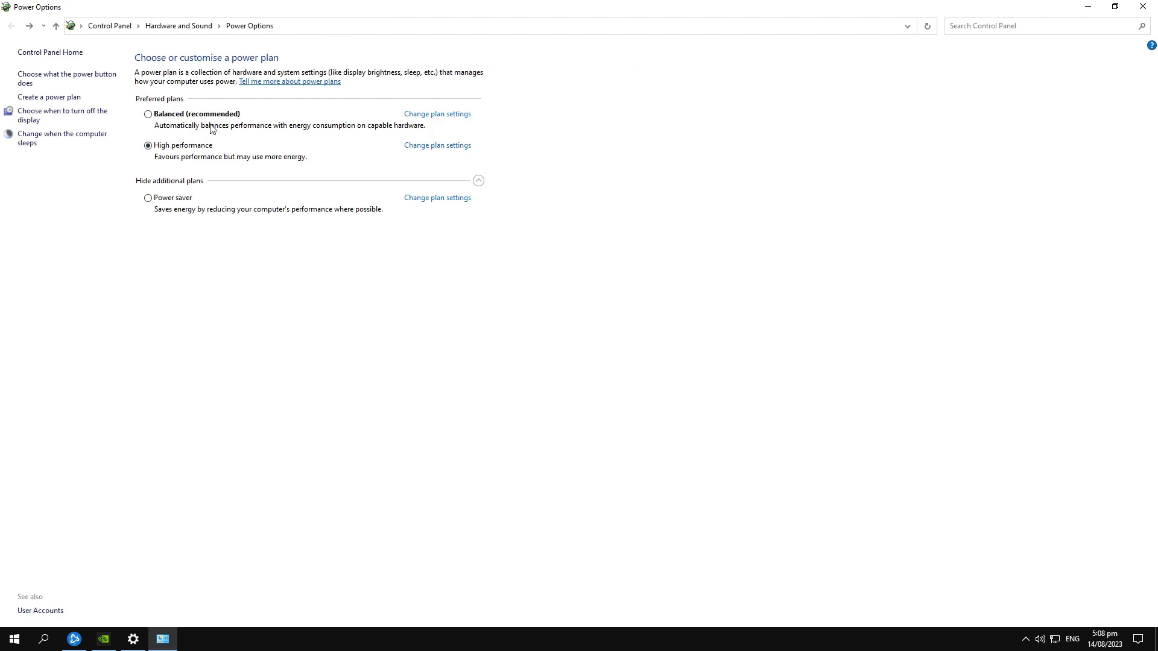
left_click(452, 146)
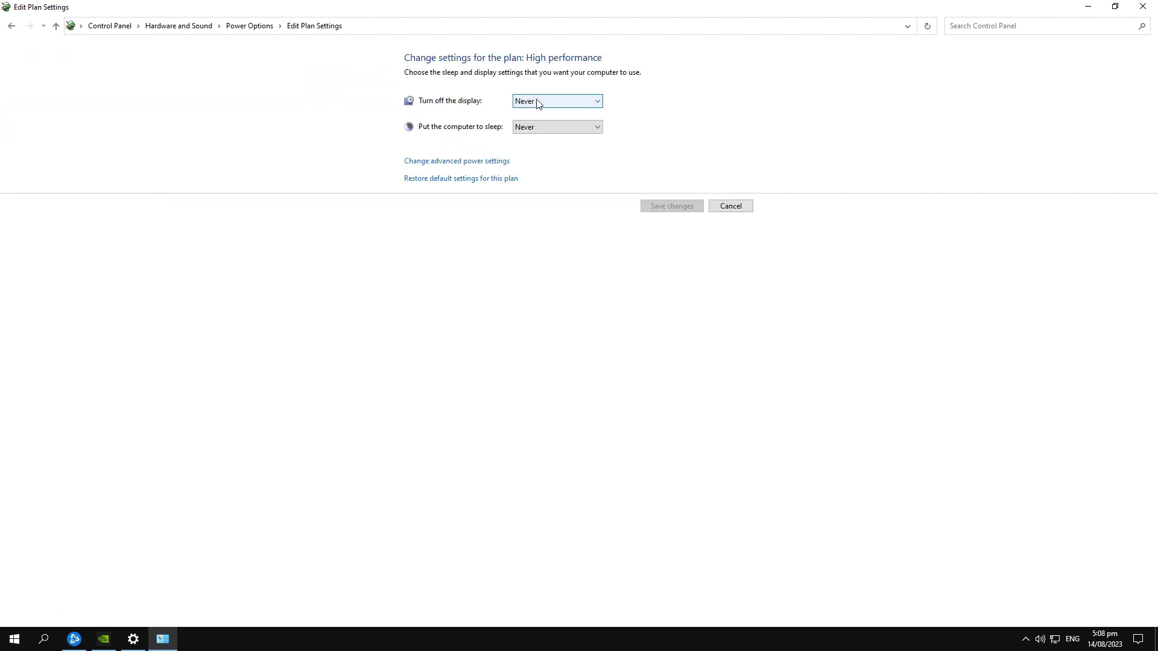
left_click(1143, 6)
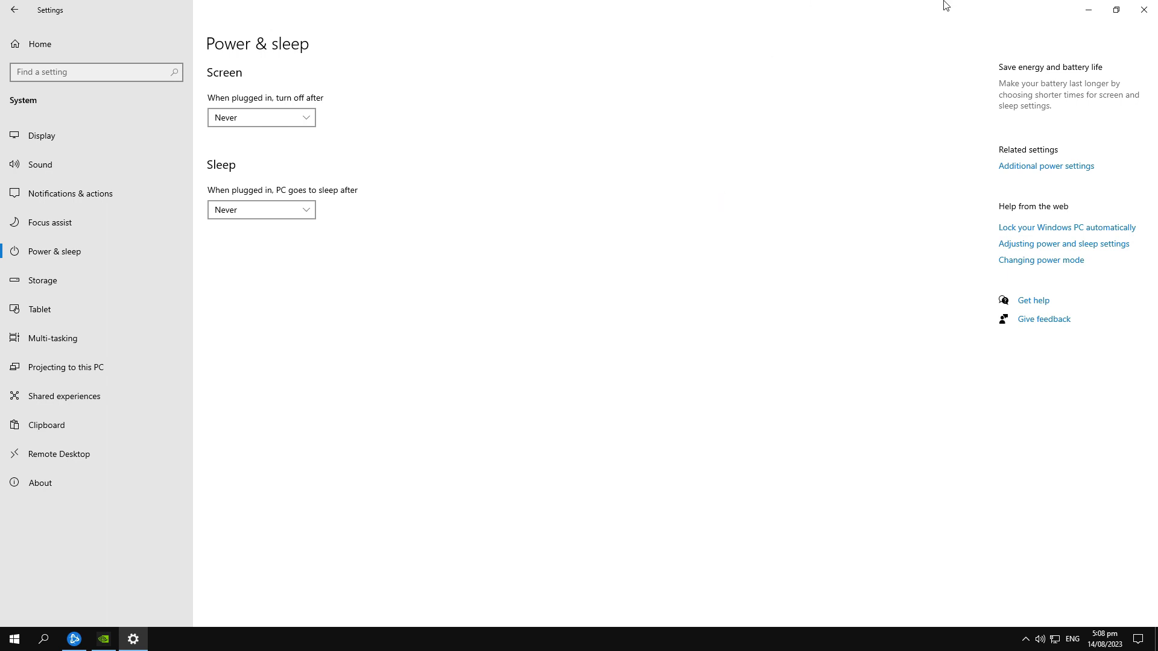
left_click(1144, 10)
- Search Windows for "msconfig", run System Configuration as administrator and open the advanced boot options
left_click(50, 644)
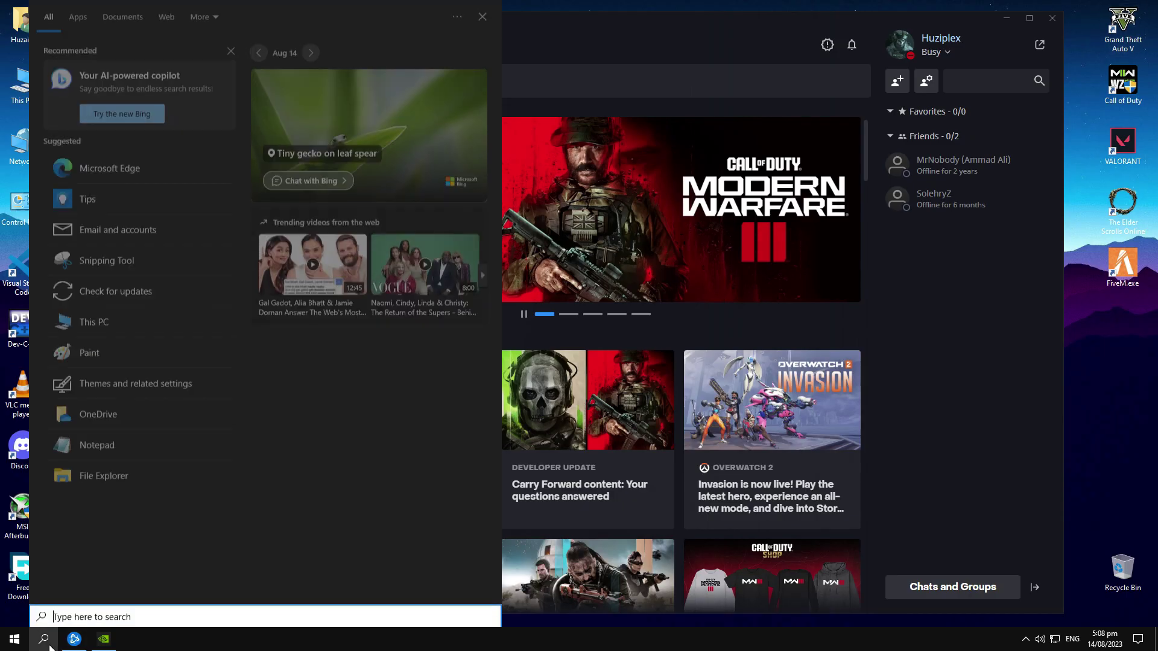
type("msconfig")
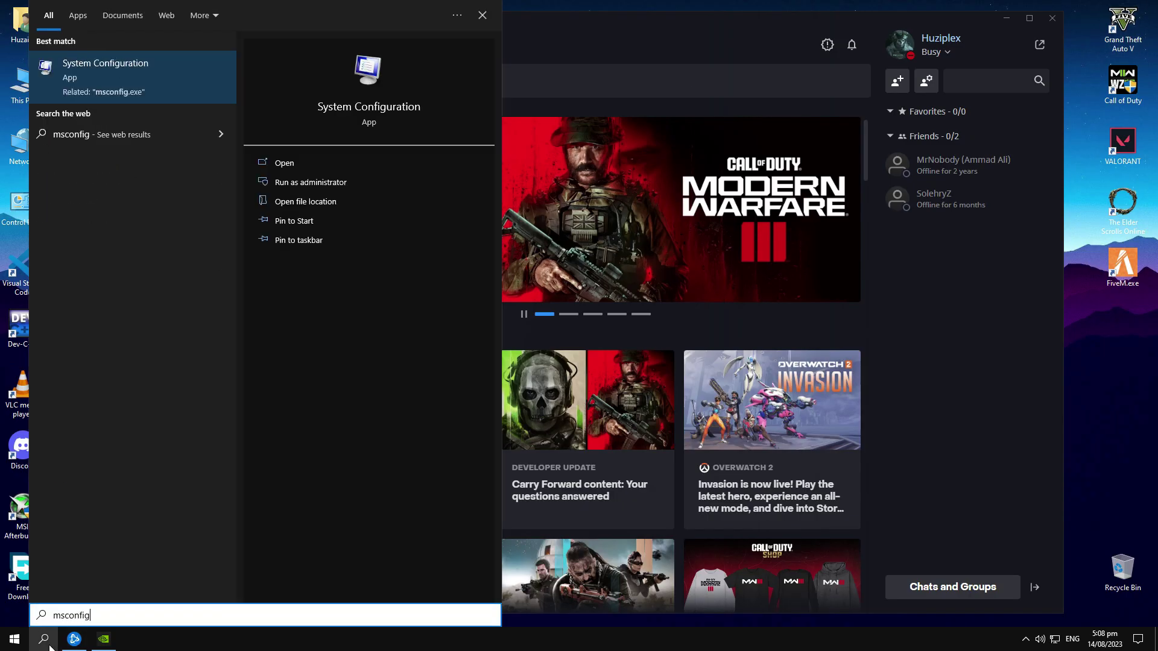
left_click(345, 183)
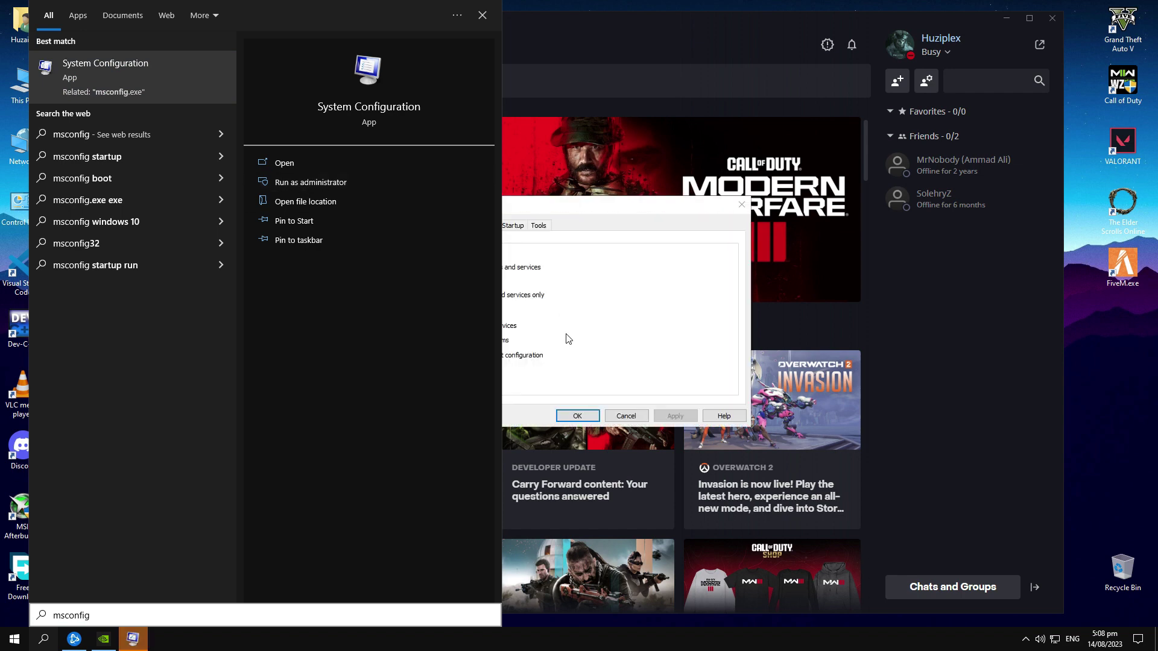
left_click(606, 311)
left_click(454, 226)
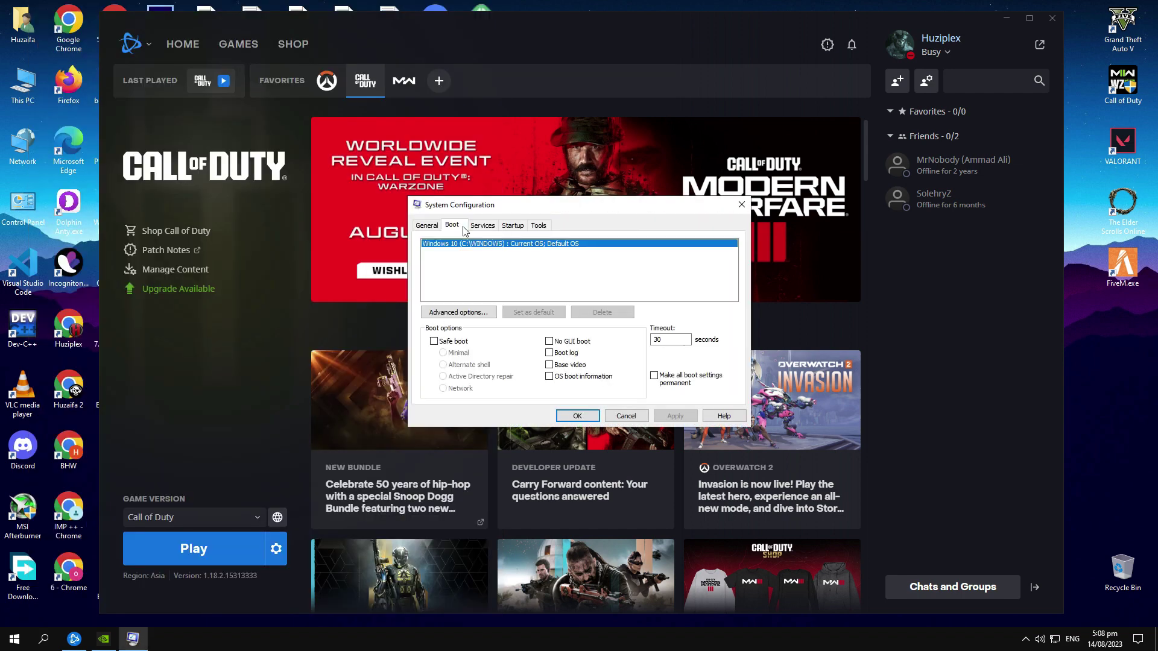
left_click(458, 311)
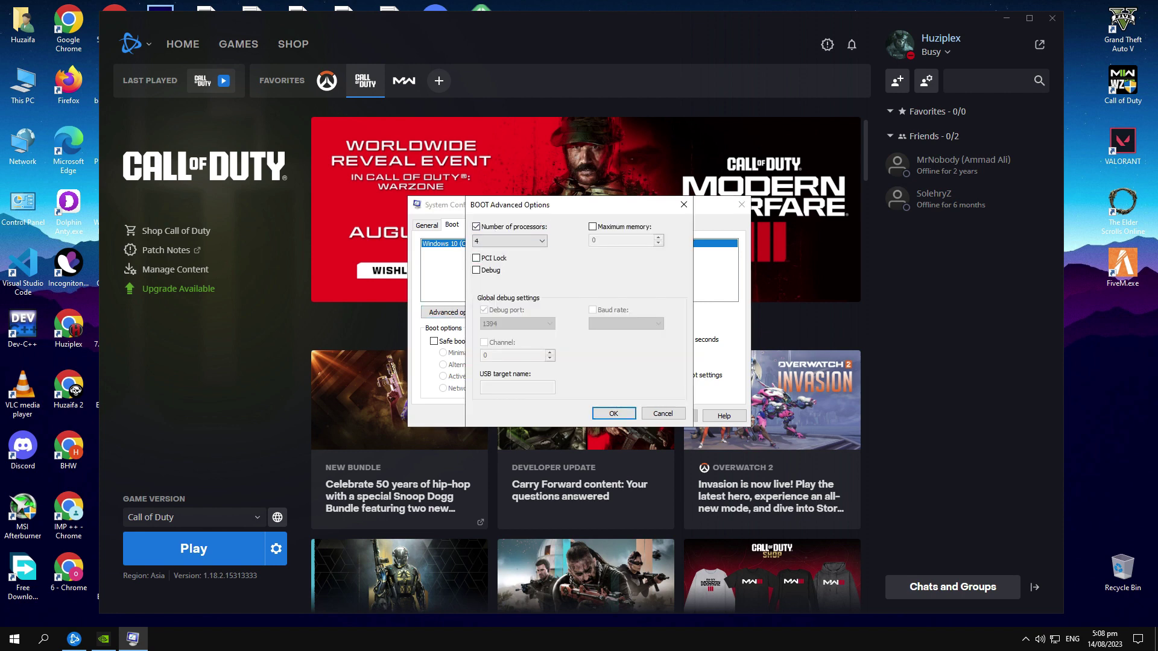
- Open Task Manager beside the boot options and check the CPU's logical processor count in its performance details
right_click(916, 638)
left_click(949, 594)
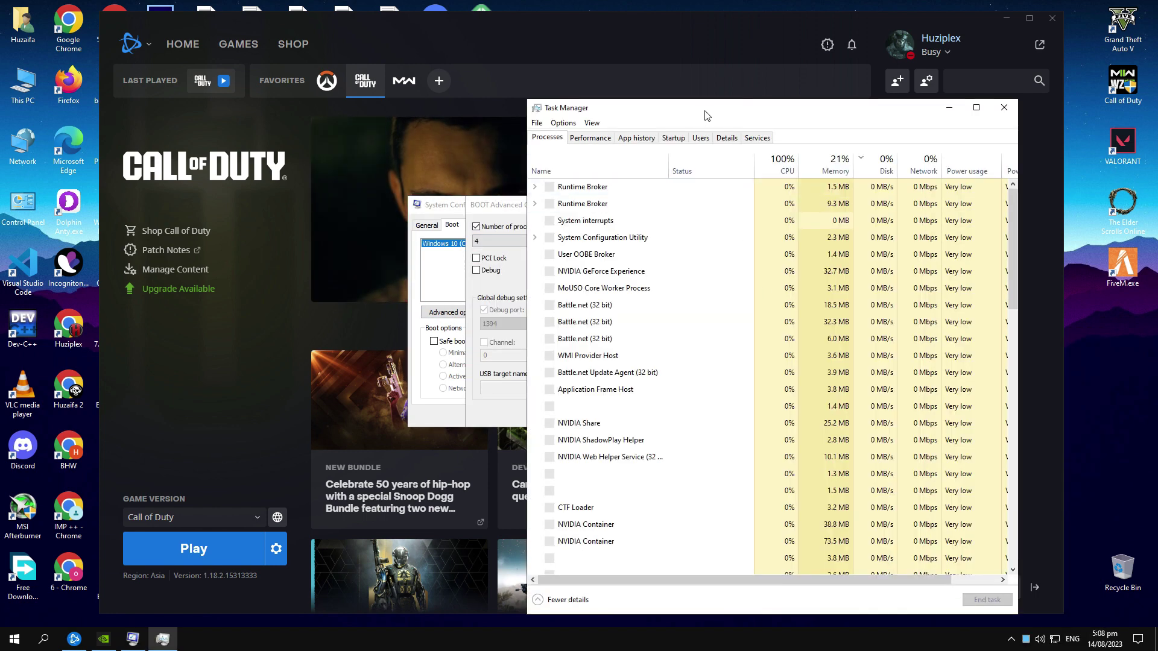
left_click_drag(707, 115, 833, 126)
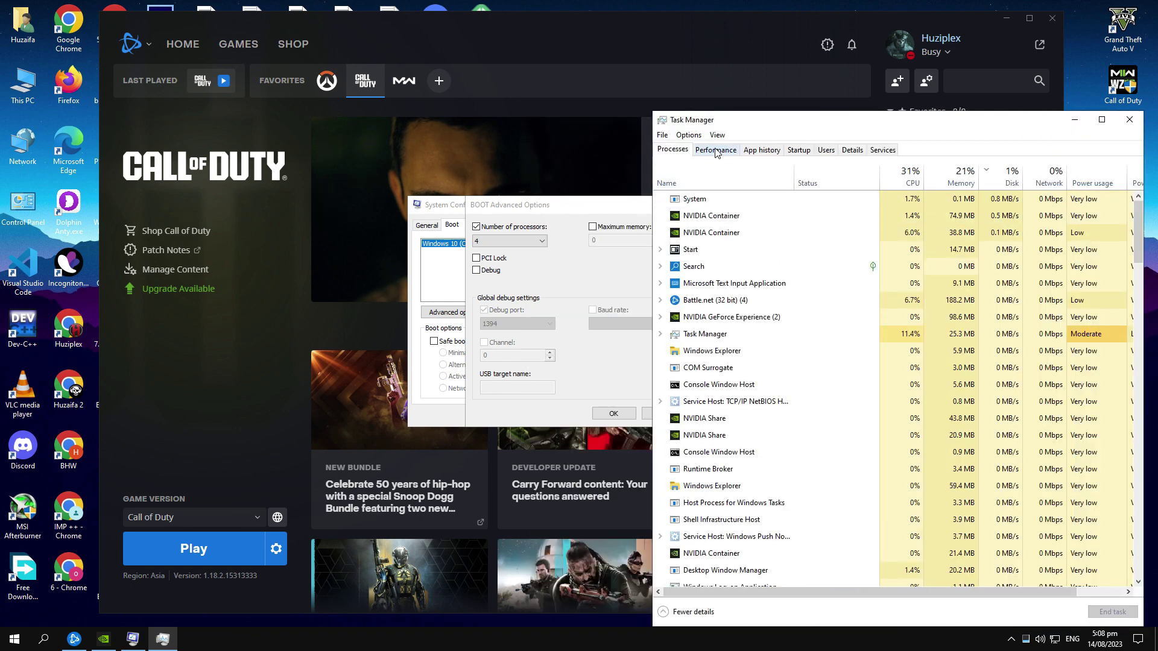
left_click(715, 152)
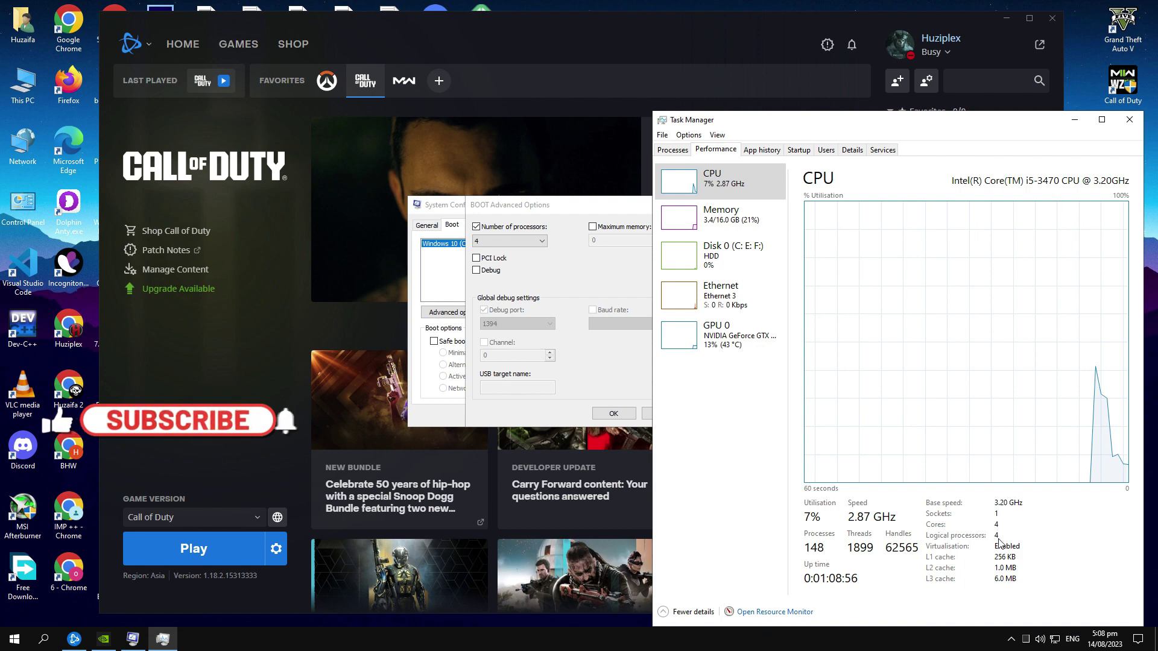
- Set the number of boot processors to 4, save the configuration without restarting, and close Task Manager
left_click(496, 242)
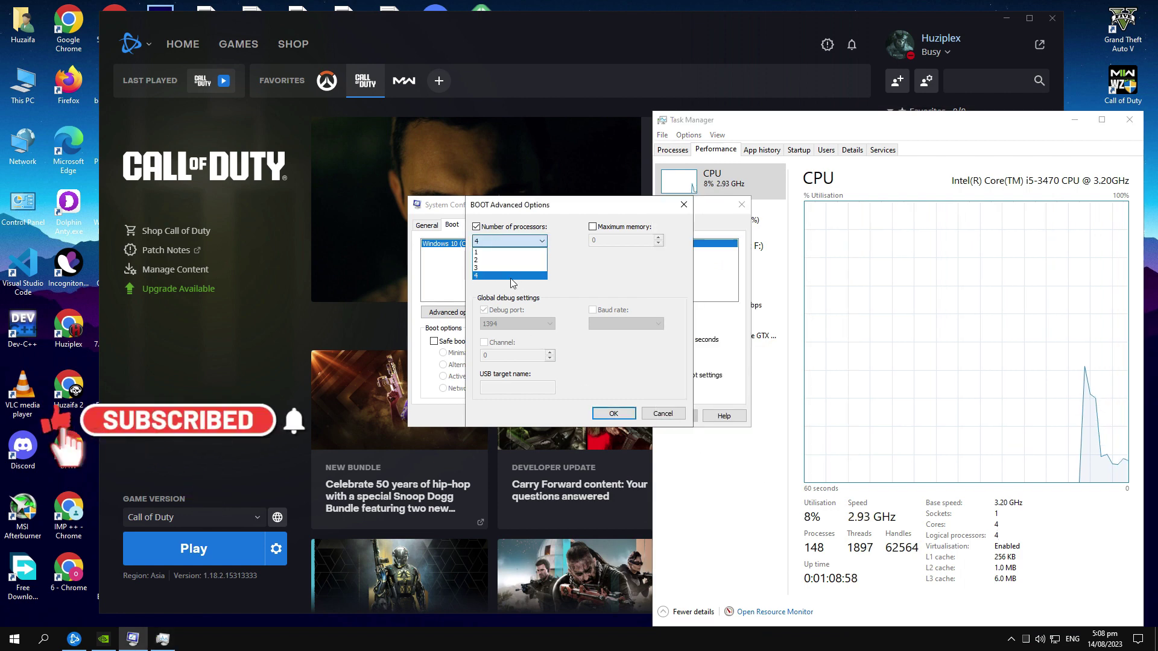
left_click(613, 415)
left_click(613, 414)
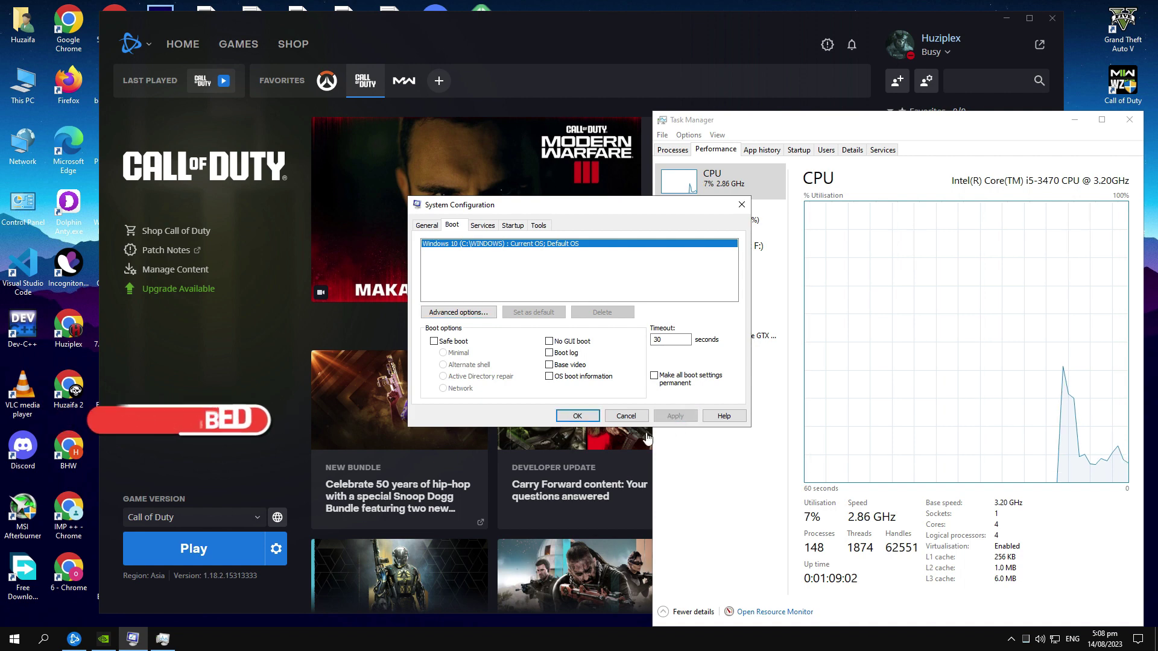
left_click(579, 416)
left_click(523, 323)
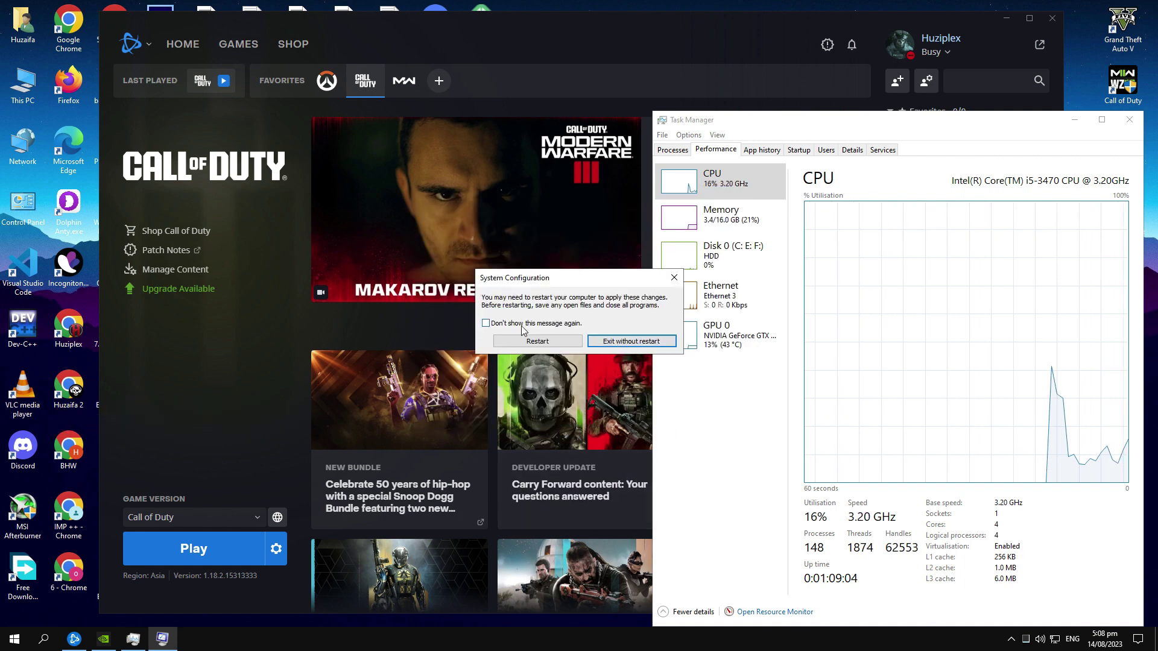
left_click(631, 341)
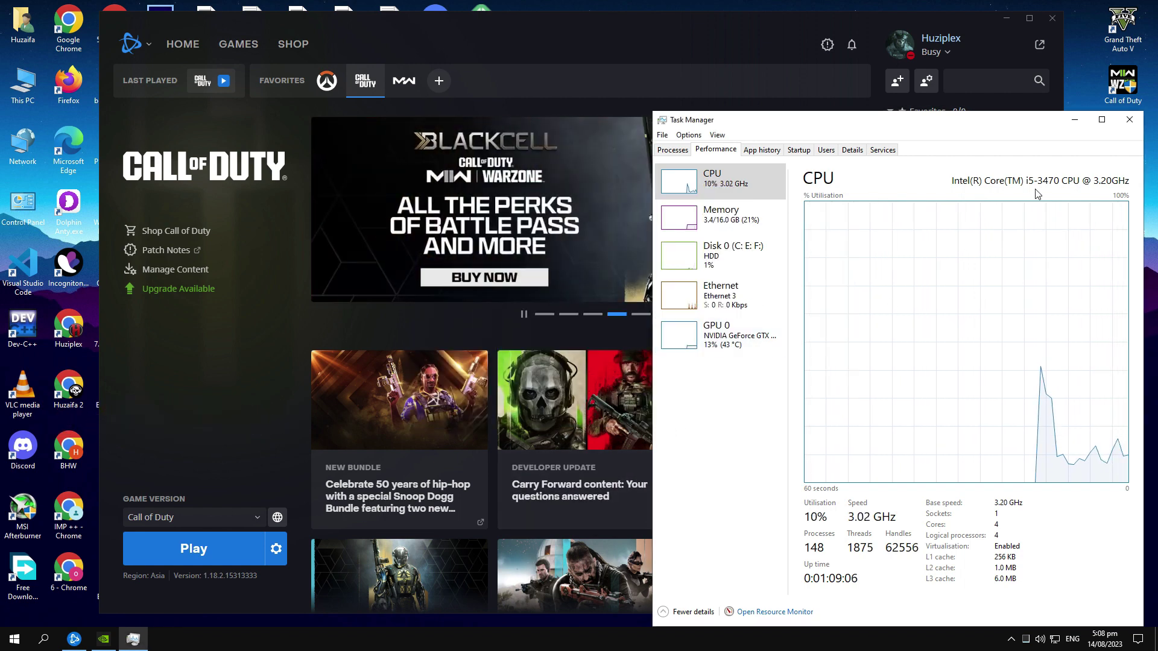
left_click(1128, 120)
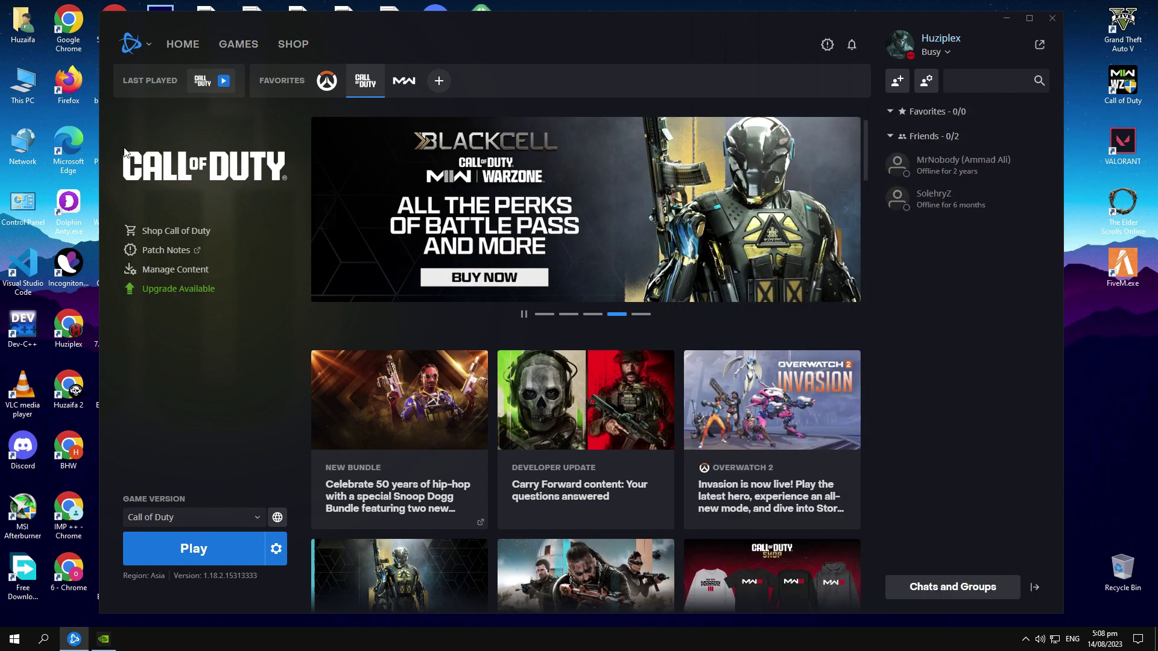
- Open the players folder inside Documents\Call of Duty
double_click(23, 88)
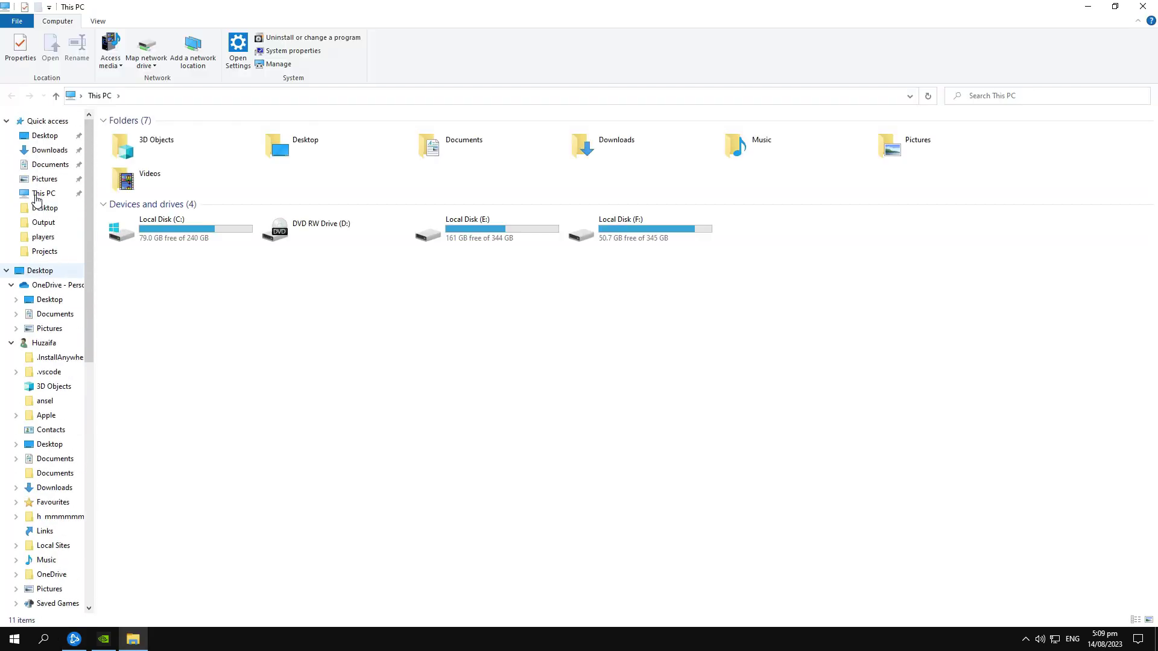
left_click(45, 164)
left_click(137, 162)
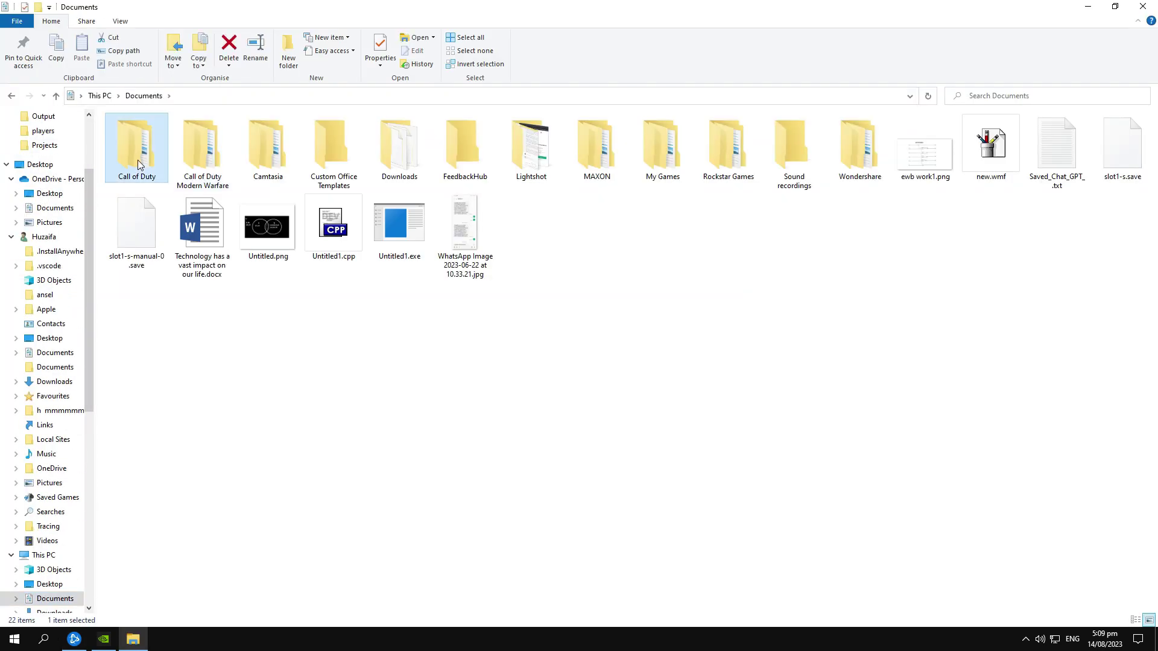
double_click(137, 160)
double_click(137, 135)
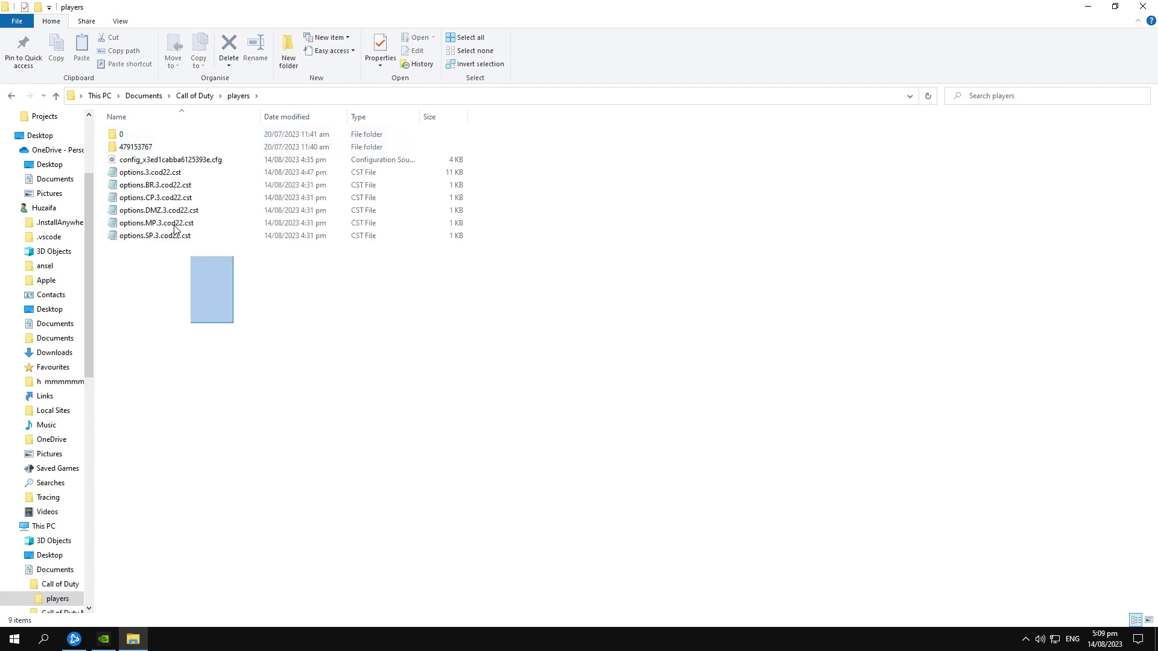
left_click_drag(174, 228, 151, 158)
left_click(205, 292)
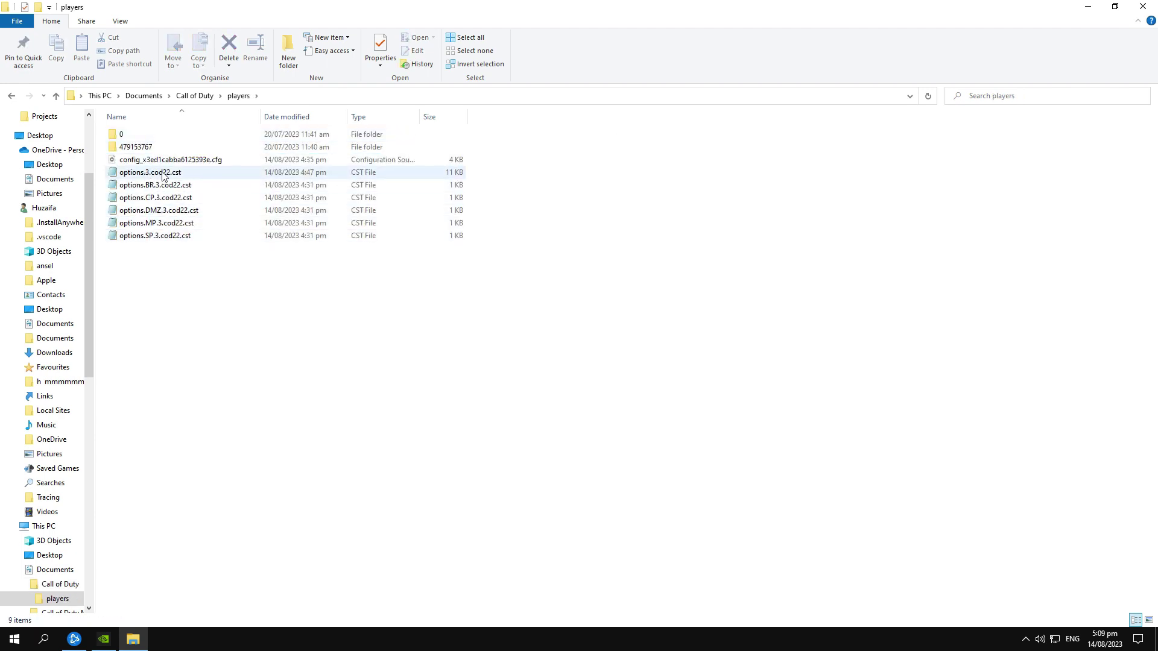
- Open options.3.cod22.cst in Notepad
right_click(167, 173)
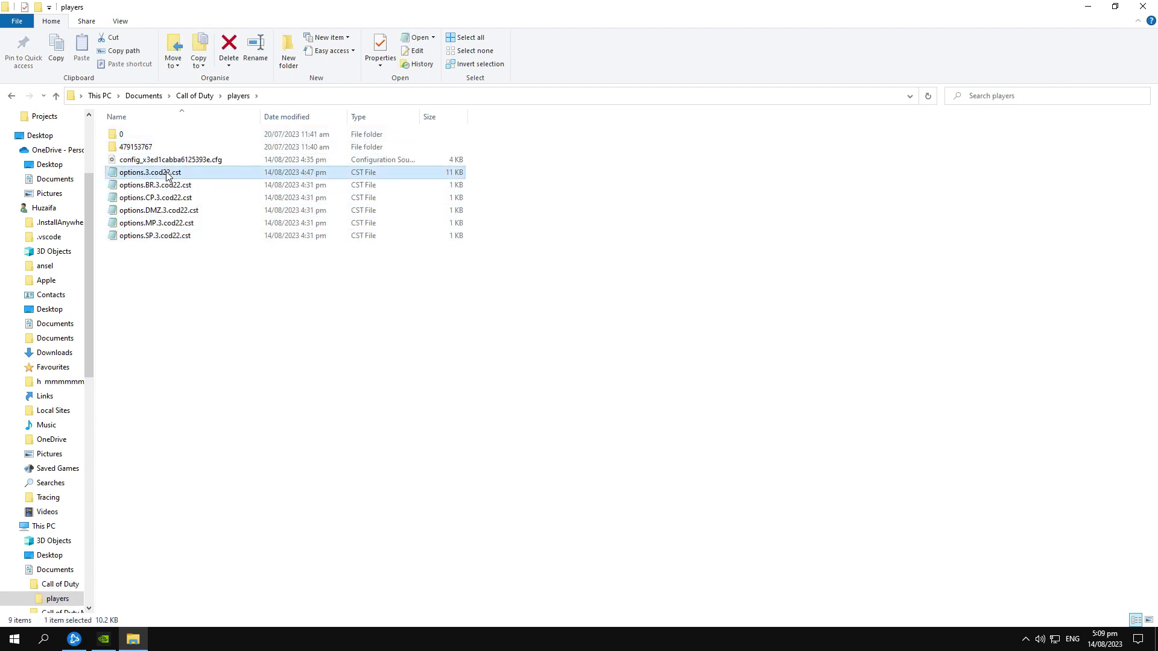
left_click(191, 195)
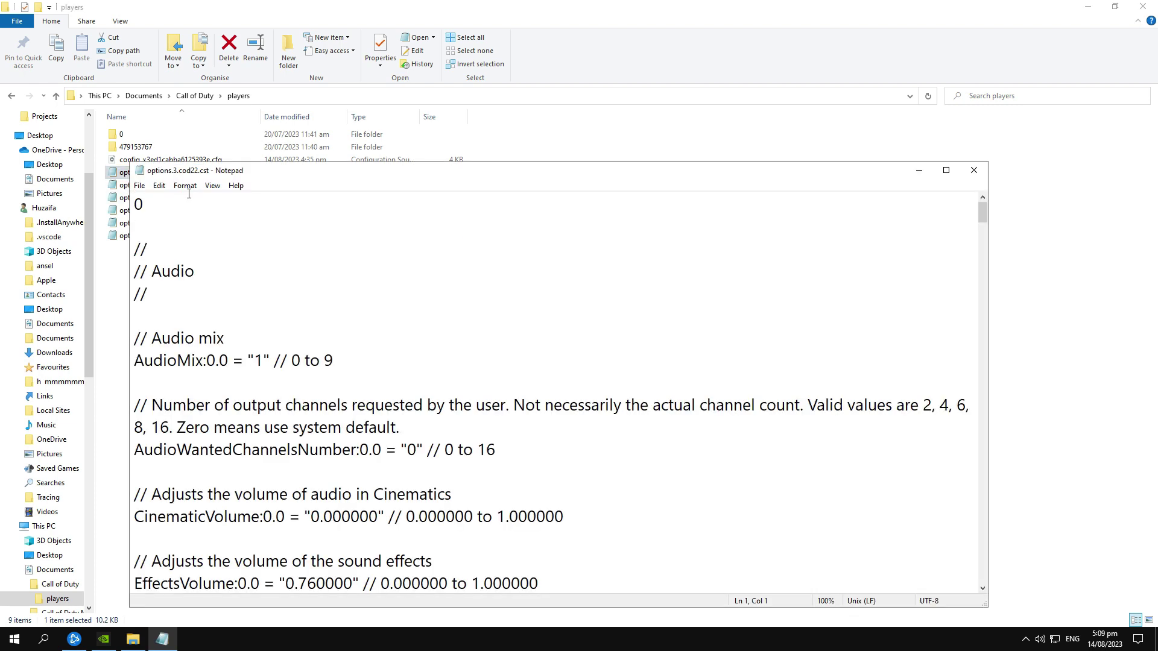
right_click(118, 176)
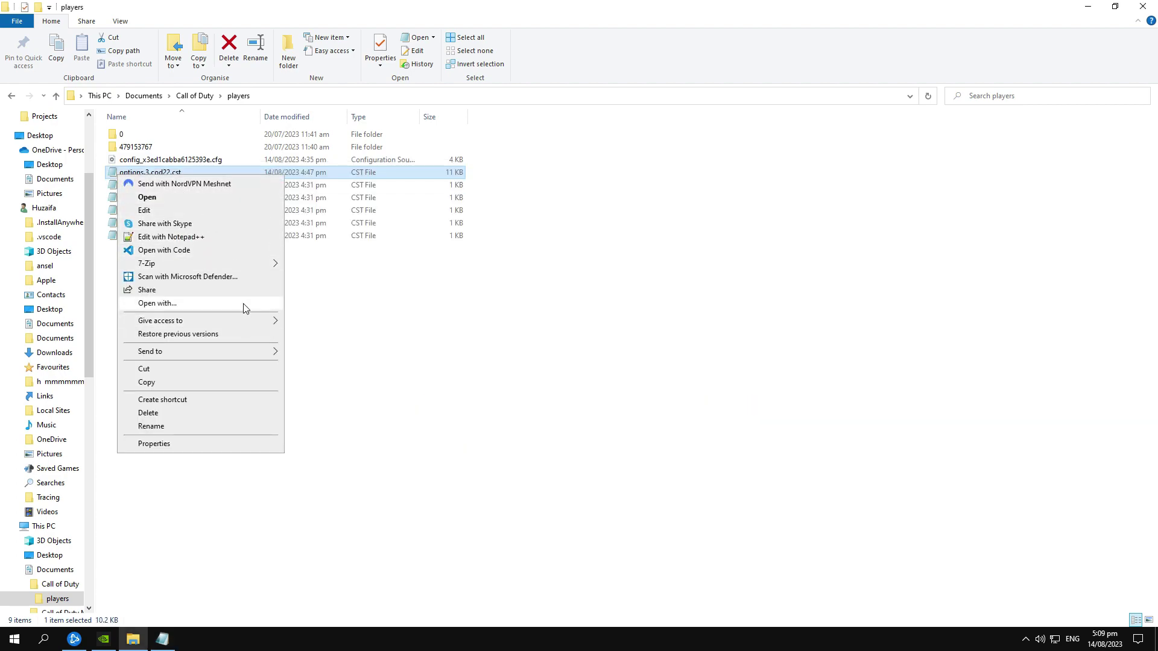
key("alt+Tab")
- Select the RendererWorkerCount value near the file's end and check the CPU's logical processor count in Task Manager
left_click_drag(983, 489, 983, 579)
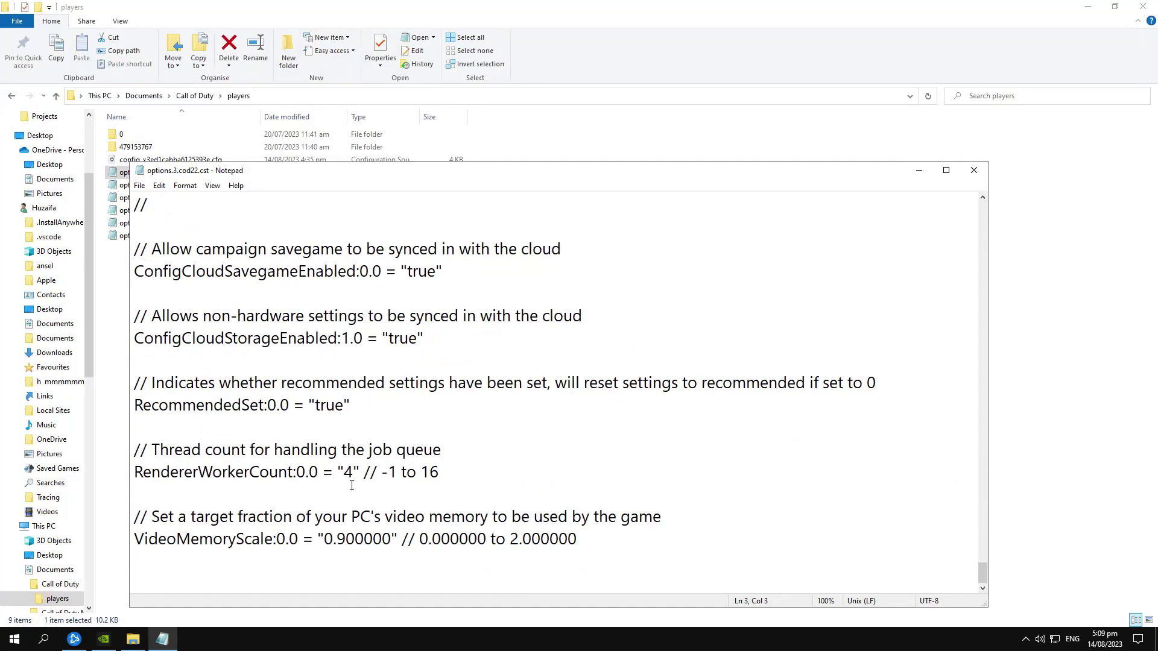
left_click_drag(152, 450, 293, 453)
left_click(416, 474)
left_click(352, 474)
key("shift+Left")
right_click(844, 641)
left_click(871, 587)
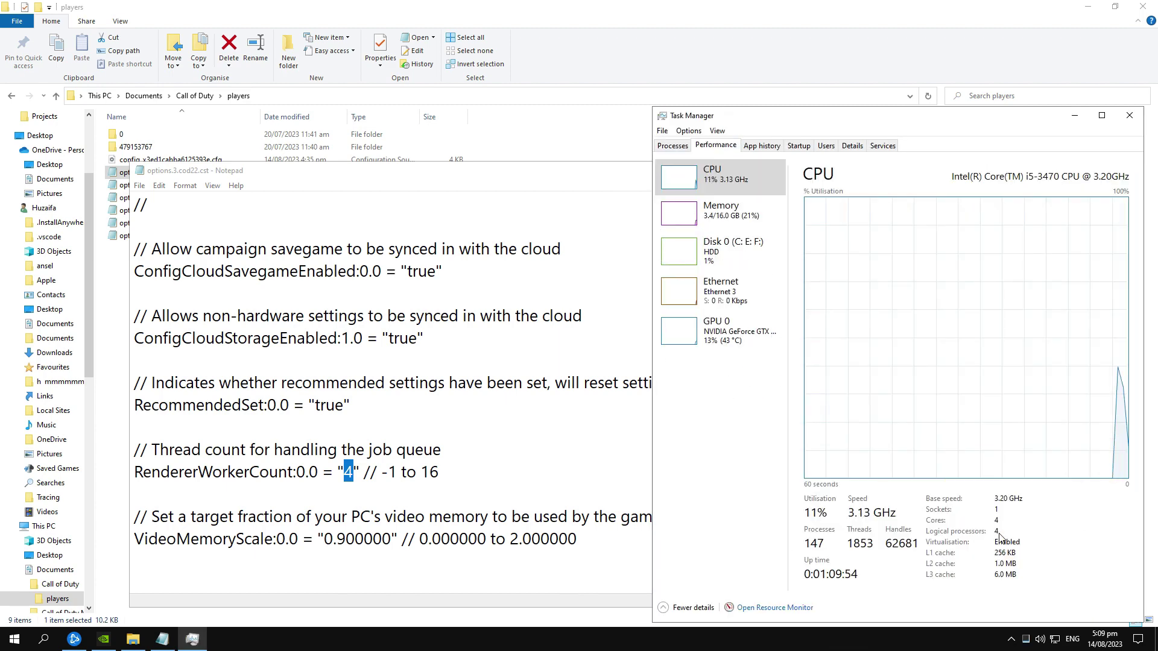
left_click(1130, 117)
- Find the ClutterMaxDist setting by searching the options file for "cluttermax"
scroll(320, 420, "down", 15)
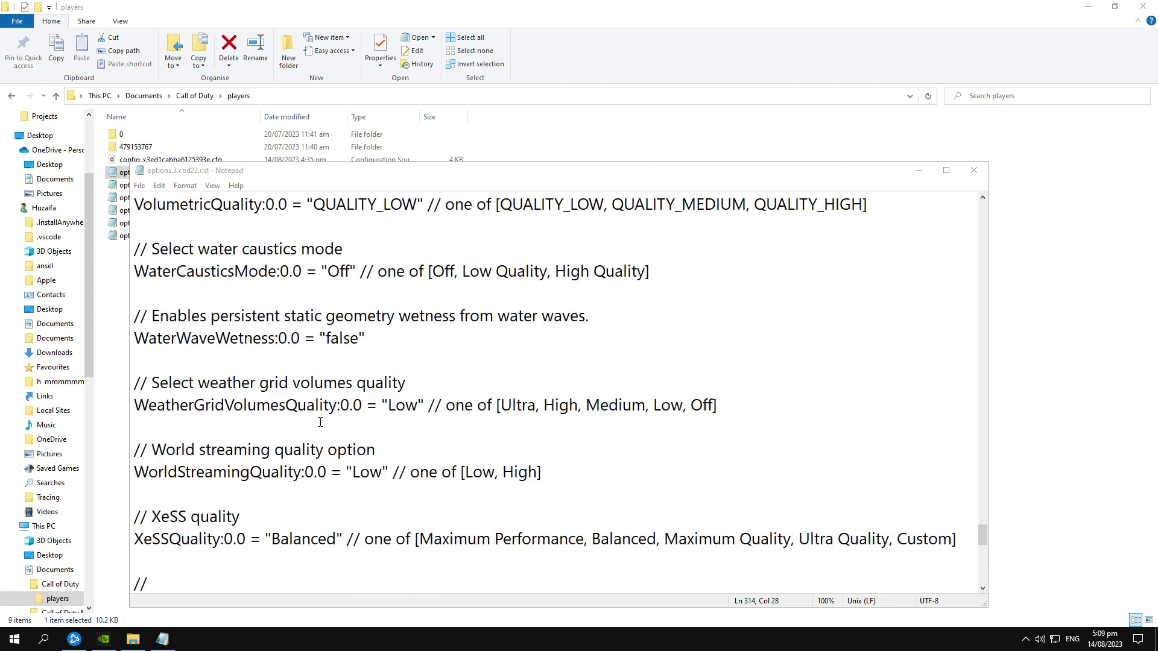
scroll(319, 420, "up", 10)
key("ctrl+f")
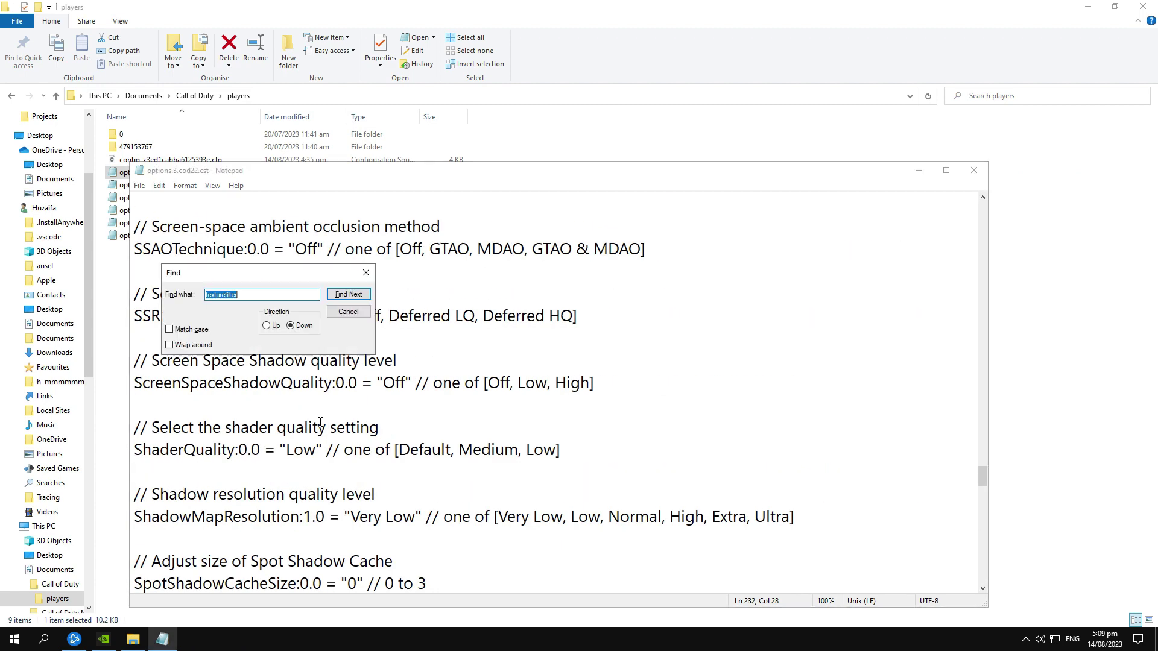
type("cluttermax")
key("Return")
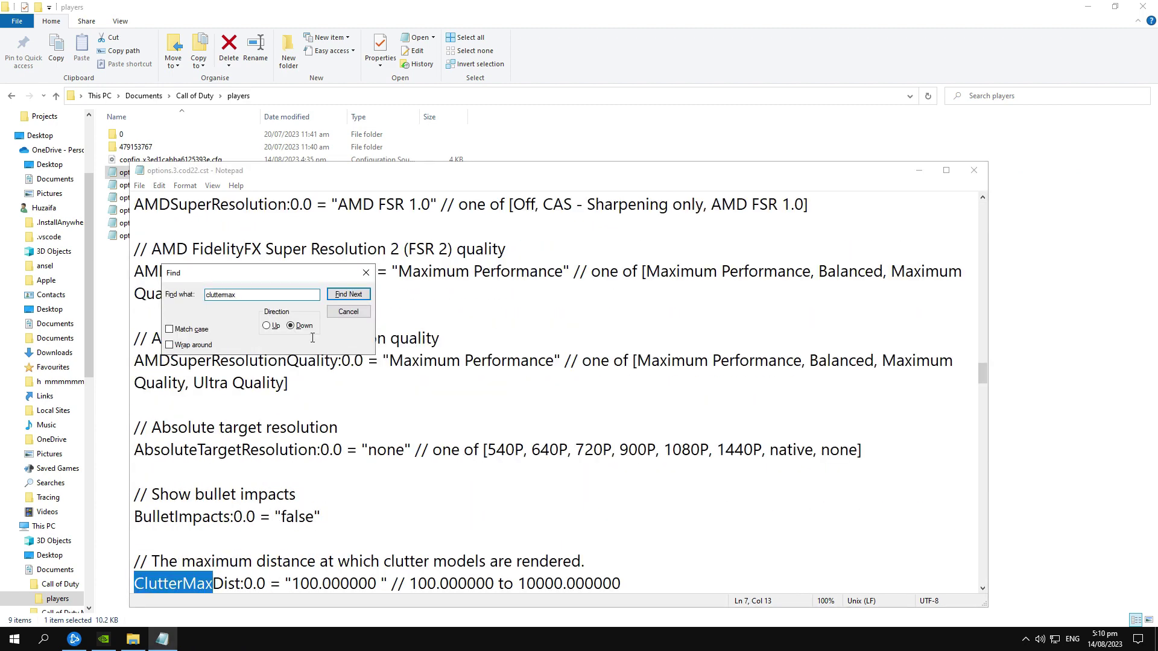
scroll(277, 525, "down", 2)
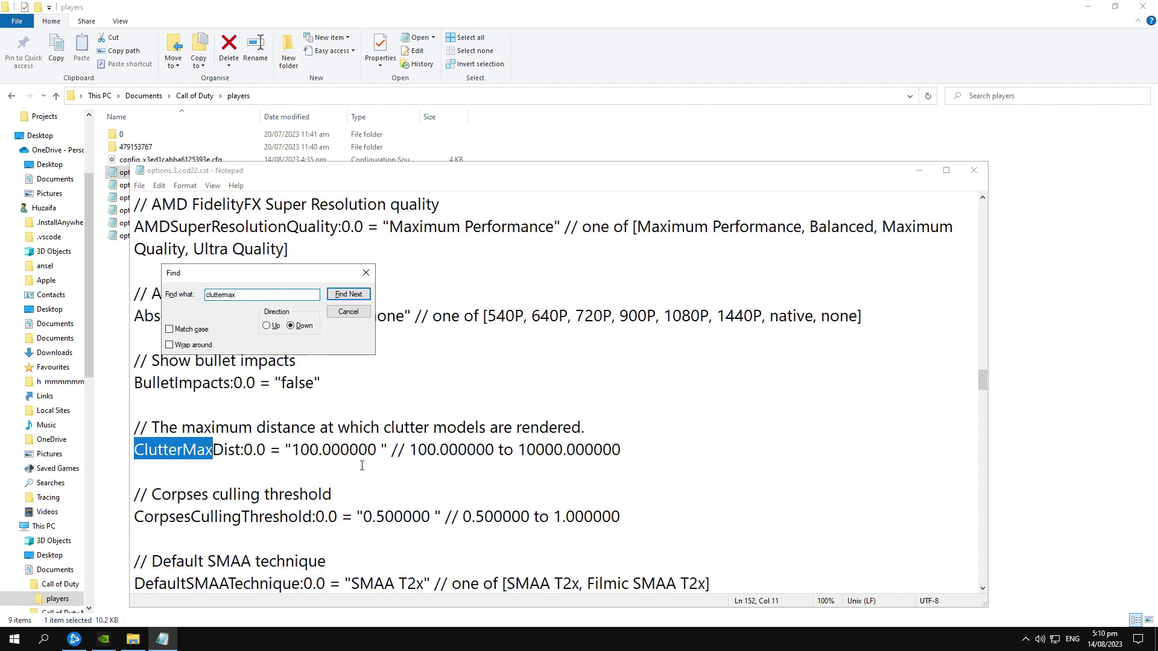
- Set ClutterMaxDist to 100.000000 by copying the minimum from its range comment, and save the file
left_click_drag(411, 450, 493, 450)
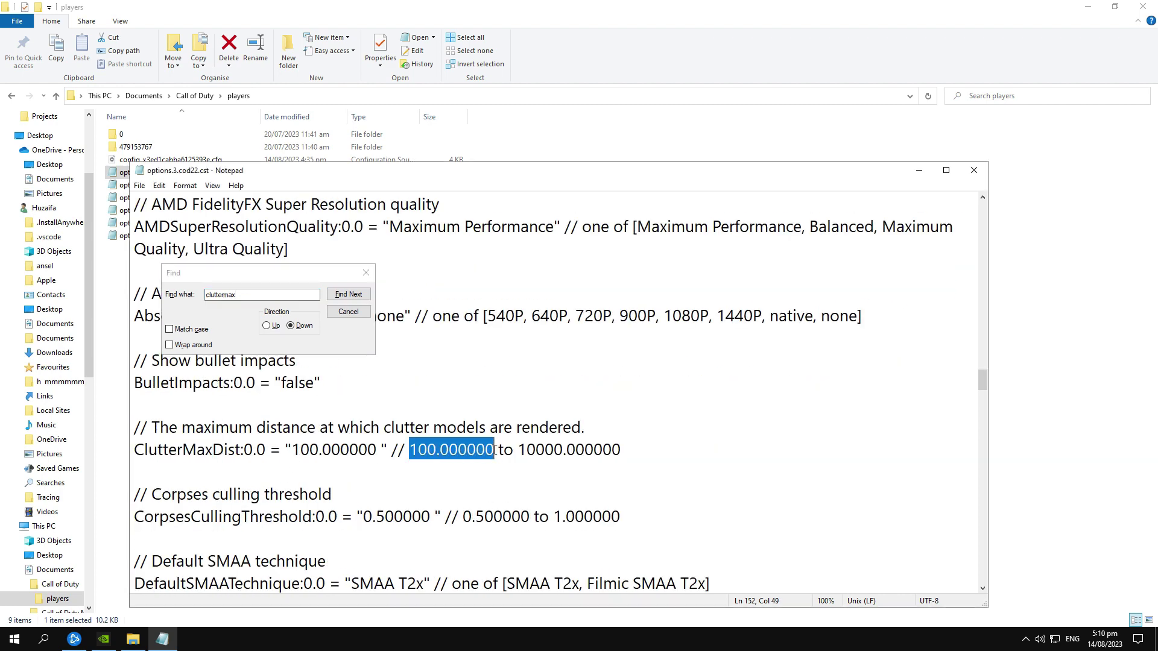
right_click(474, 453)
left_click(510, 308)
left_click_drag(382, 449, 313, 452)
right_click(313, 452)
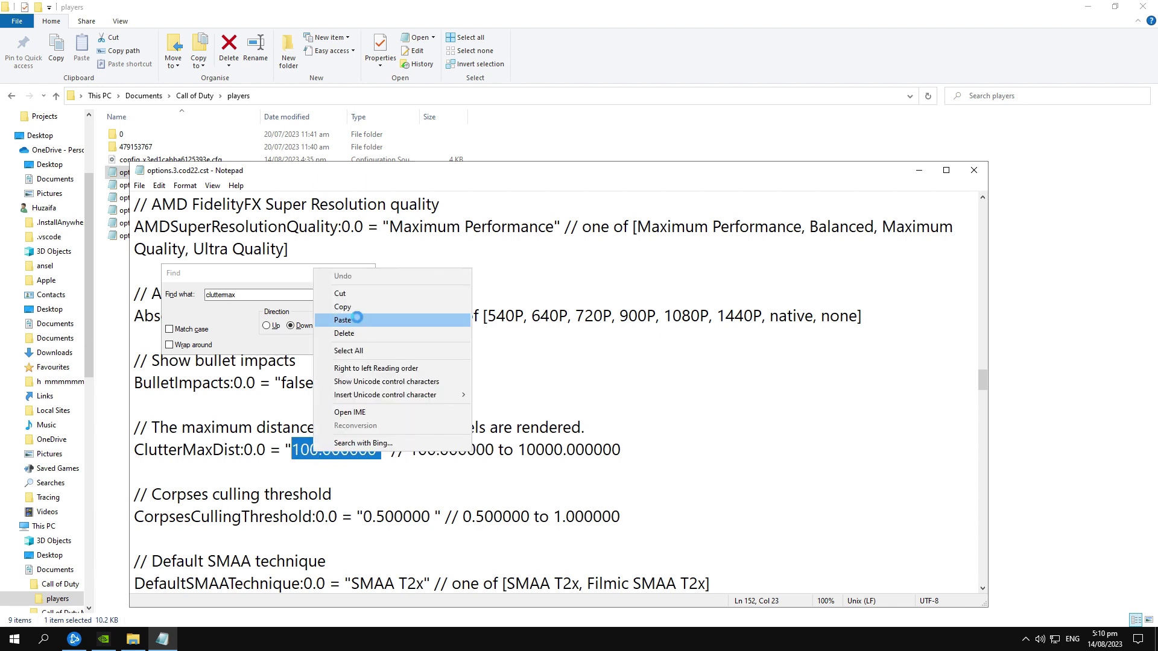
left_click(357, 320)
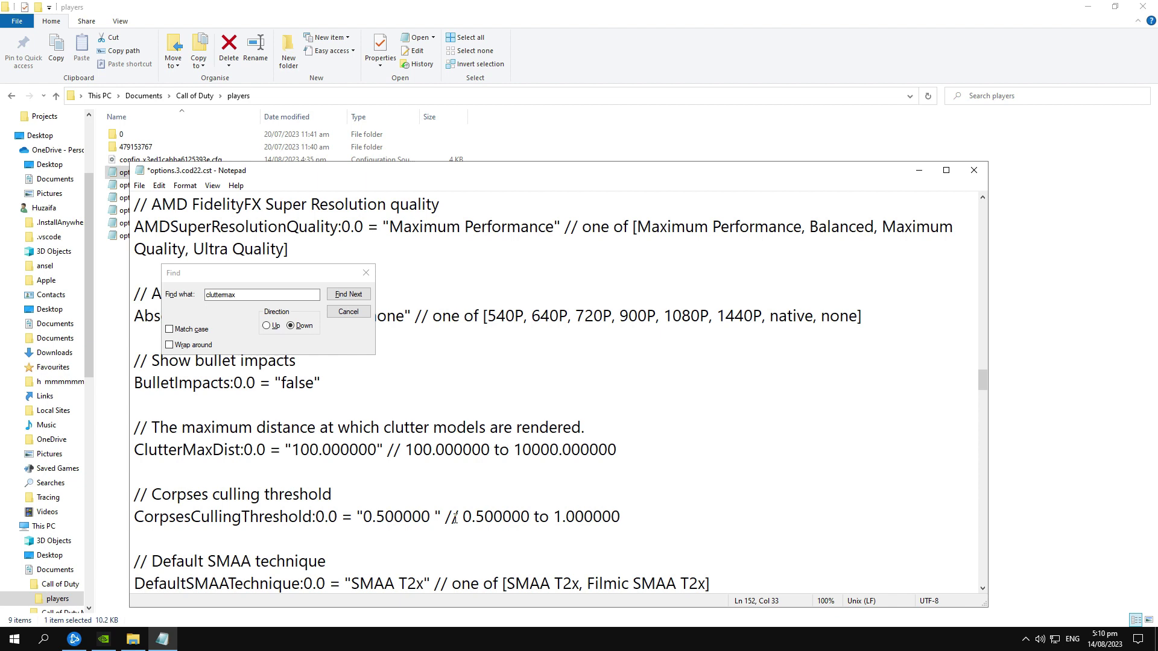
left_click(529, 502)
key("ctrl+s")
- Find the CorpsesCullingThreshold setting by searching the options file for "corpses"
key("ctrl+f")
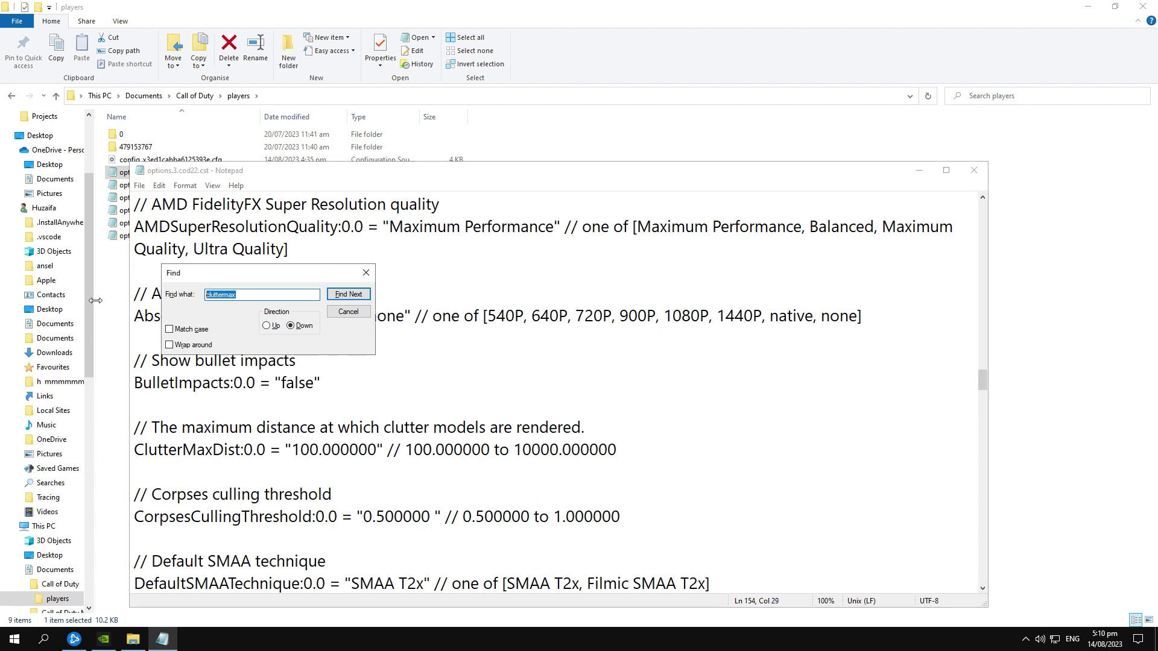
type("corpses")
key("Return")
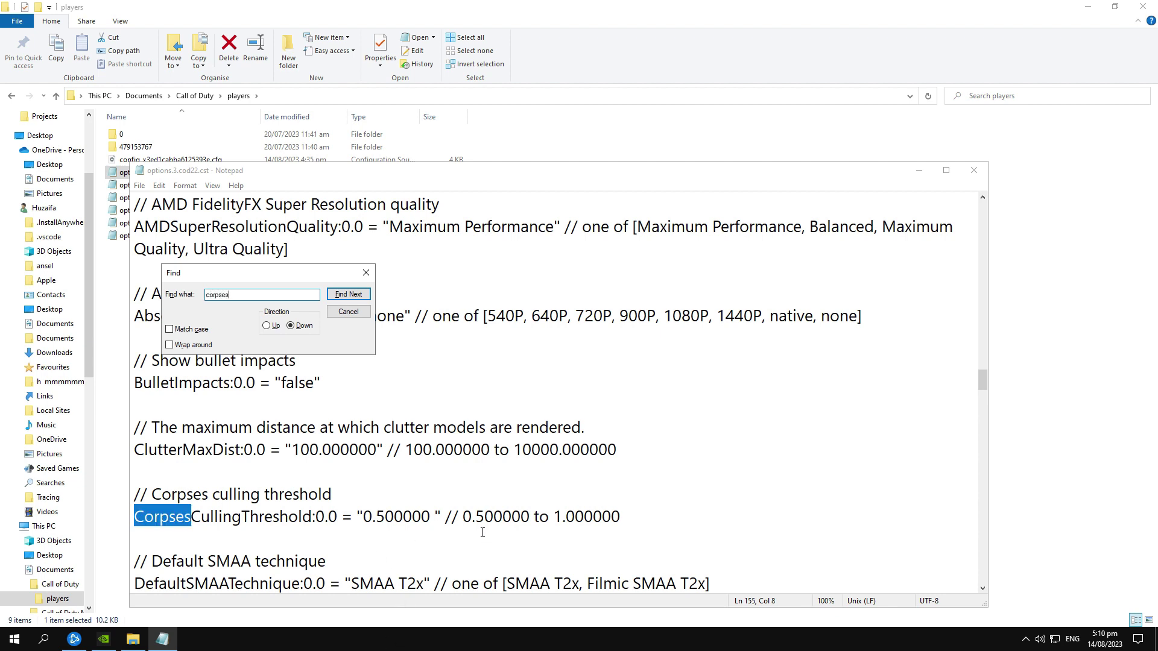
- Set CorpsesCullingThreshold to 0.500000 by copying the minimum from its range comment, and save the file
left_click_drag(529, 517, 364, 517)
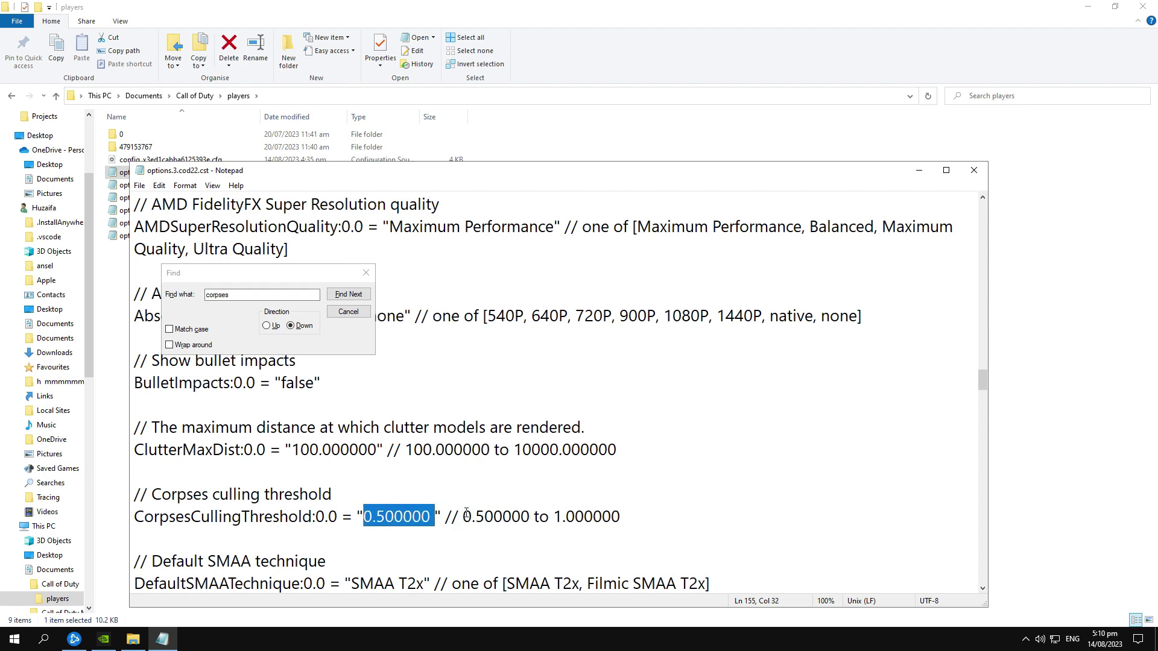
left_click_drag(464, 517, 523, 520)
right_click(523, 521)
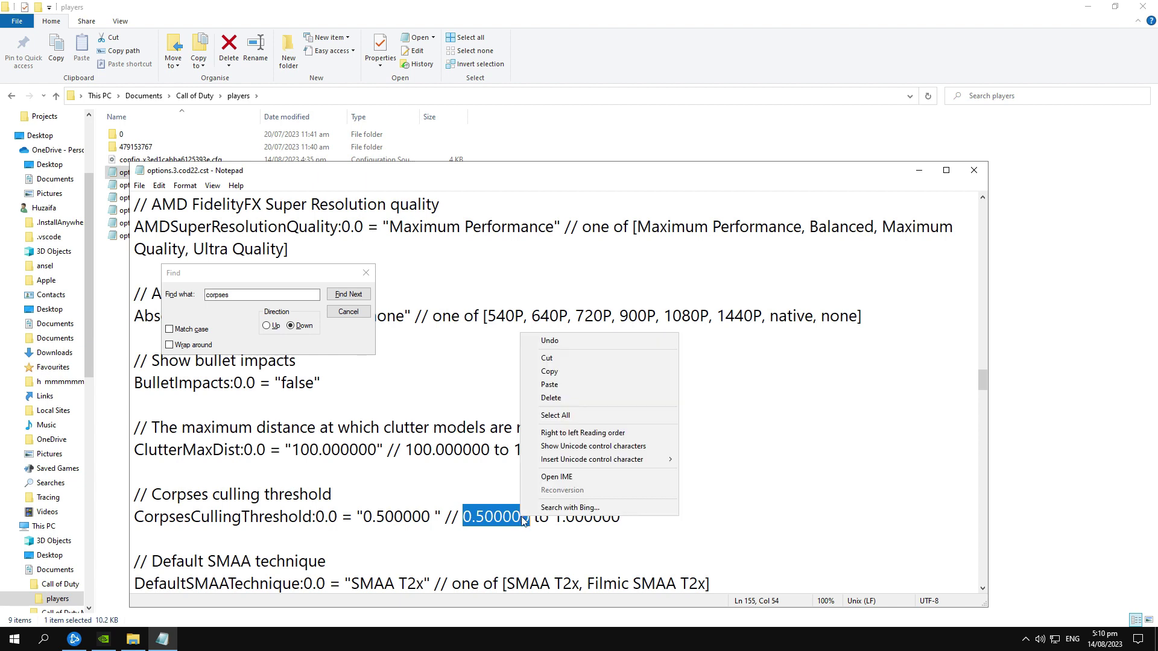
left_click(549, 371)
left_click_drag(430, 519, 362, 519)
key("ctrl+v")
key("ctrl+s")
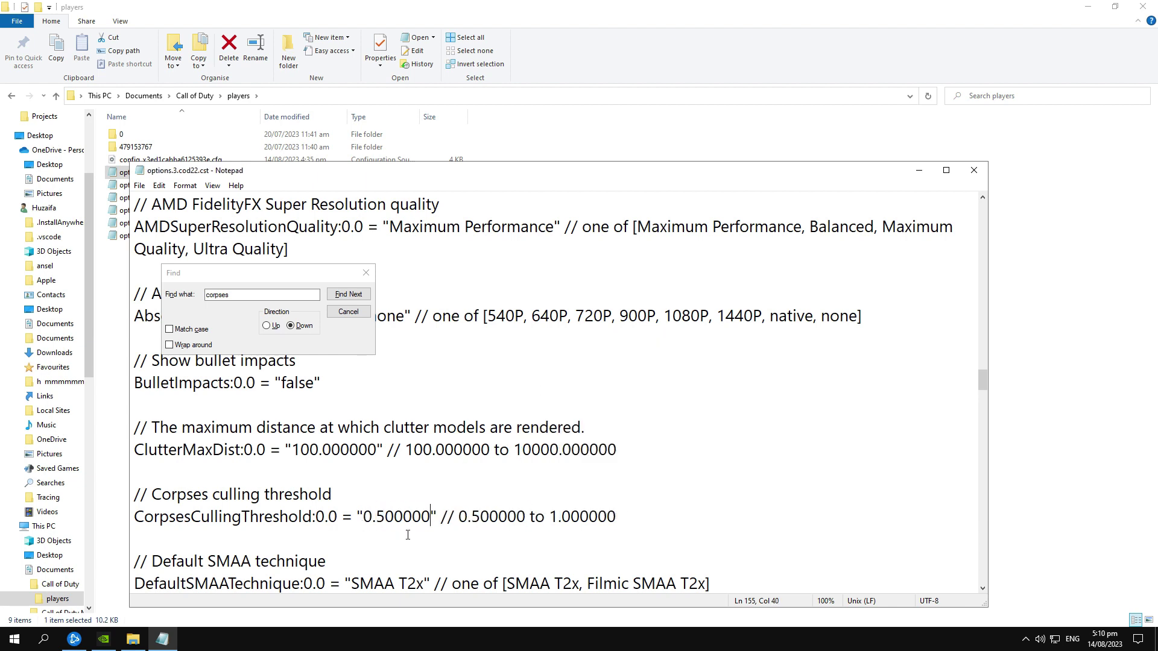
- Find the SunShadowCascade setting by searching the options file for "sunshadow" and refining the search to "sunshadowcascade"
key("ctrl+f")
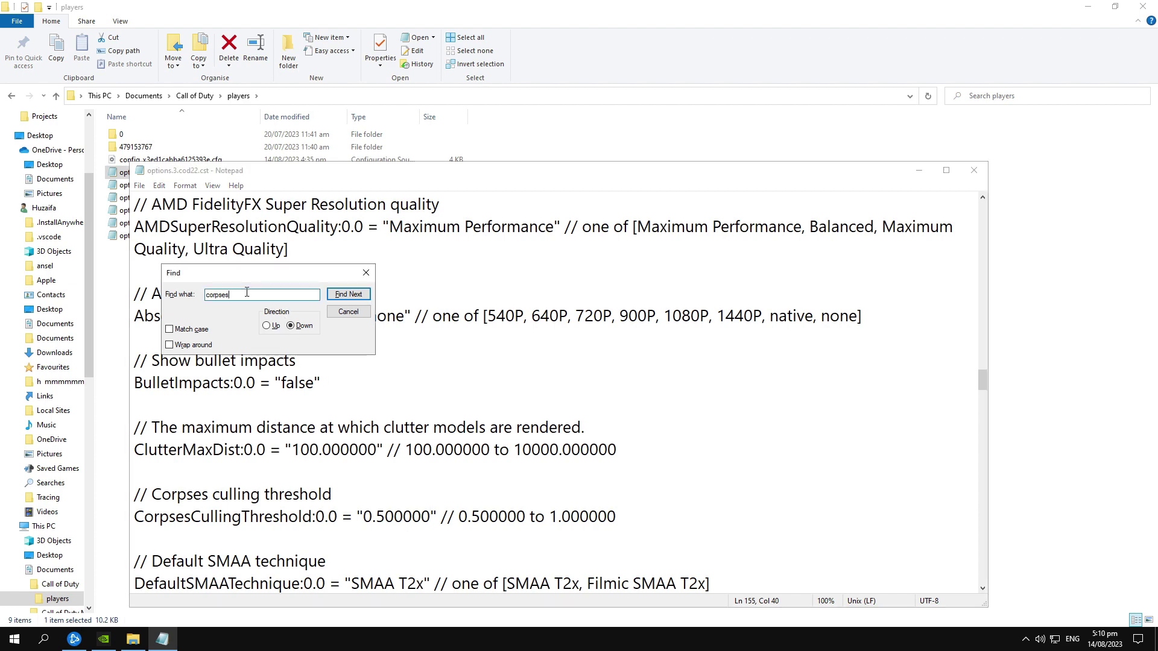
type("sunshadow")
key("Return")
scroll(343, 503, "down", 2)
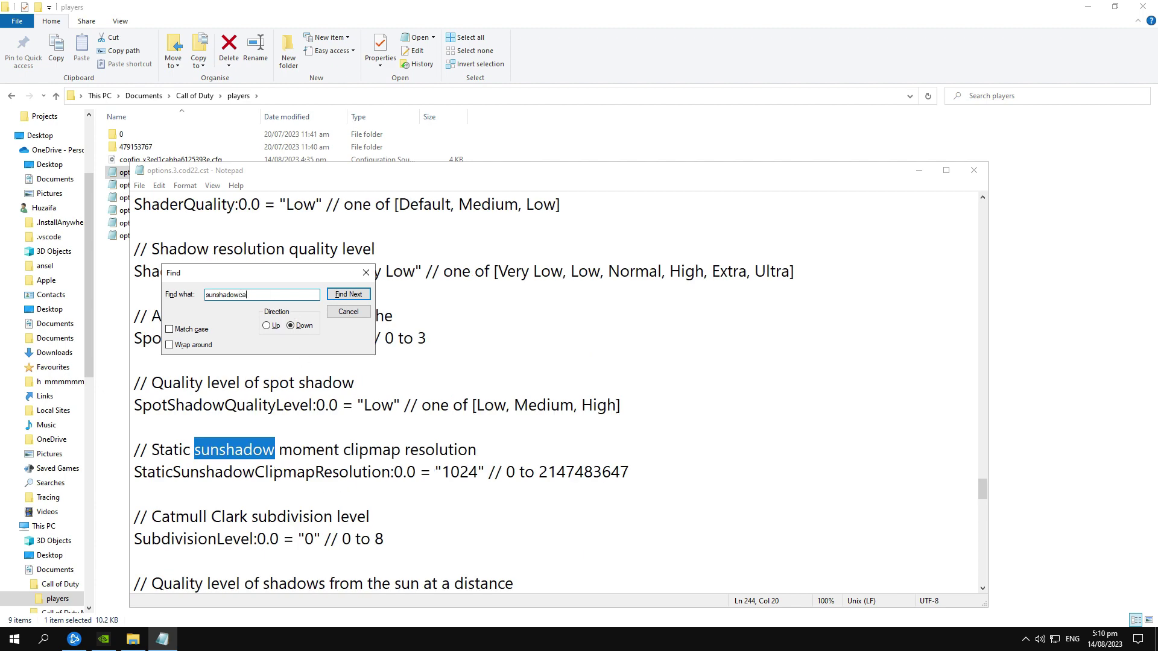
type("cascade")
key("Return")
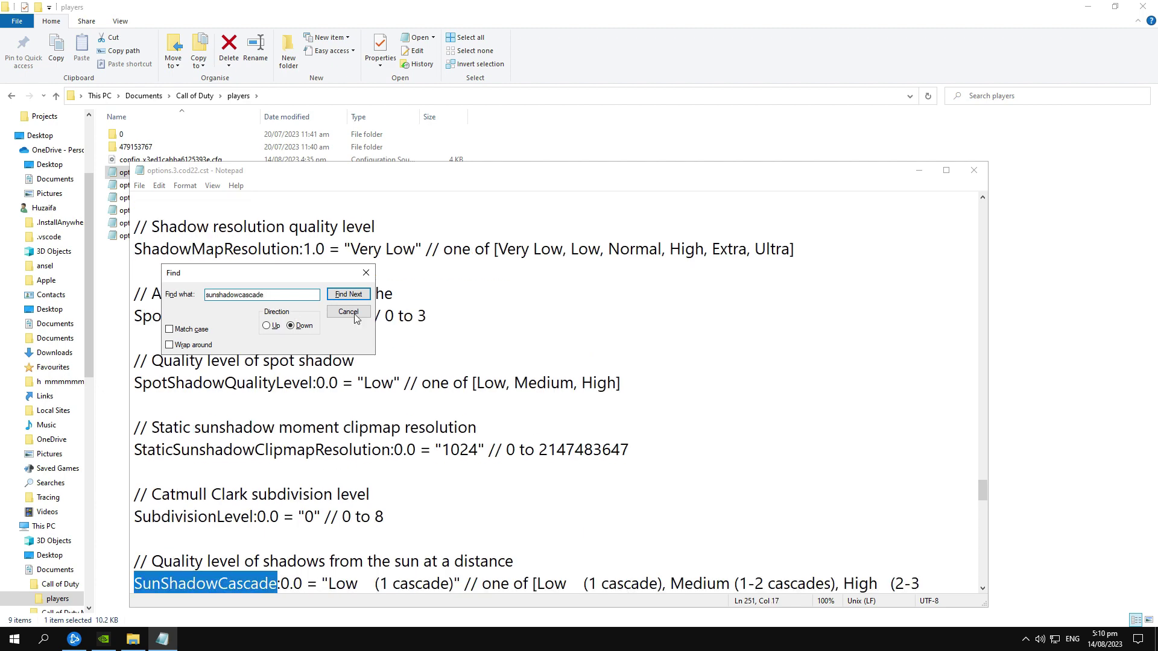
- Check the SunShadowCascade value against the "Low (1 cascade)" option in its comment by selecting each in turn
scroll(379, 472, "down", 1)
left_click_drag(330, 517, 454, 517)
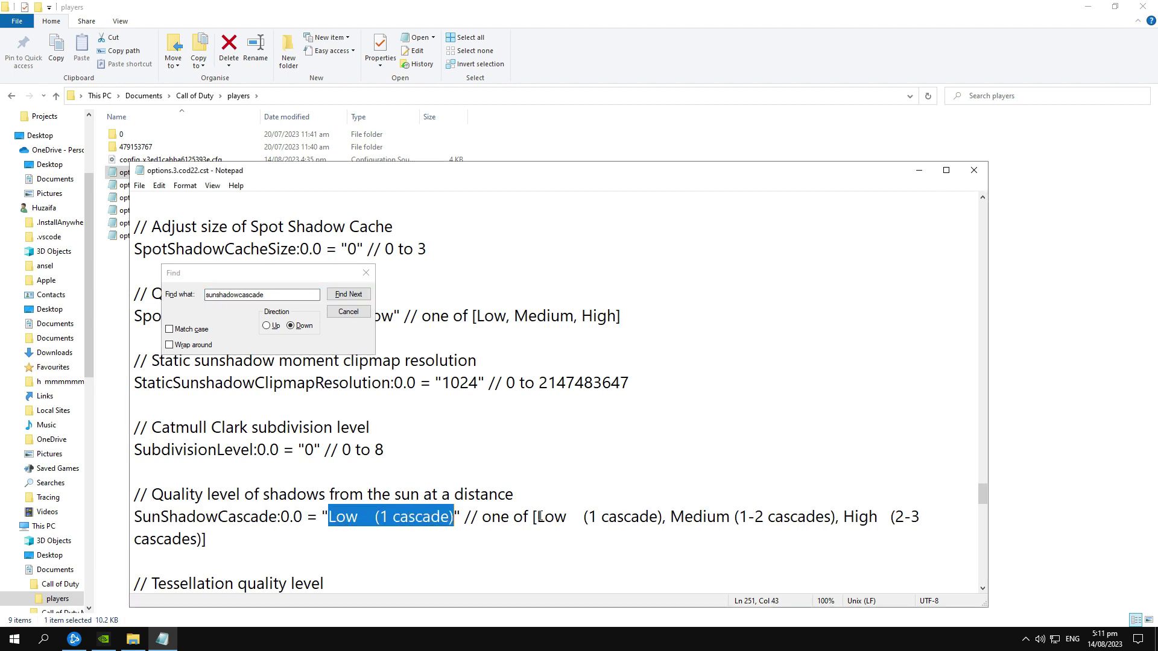
left_click_drag(537, 516, 643, 520)
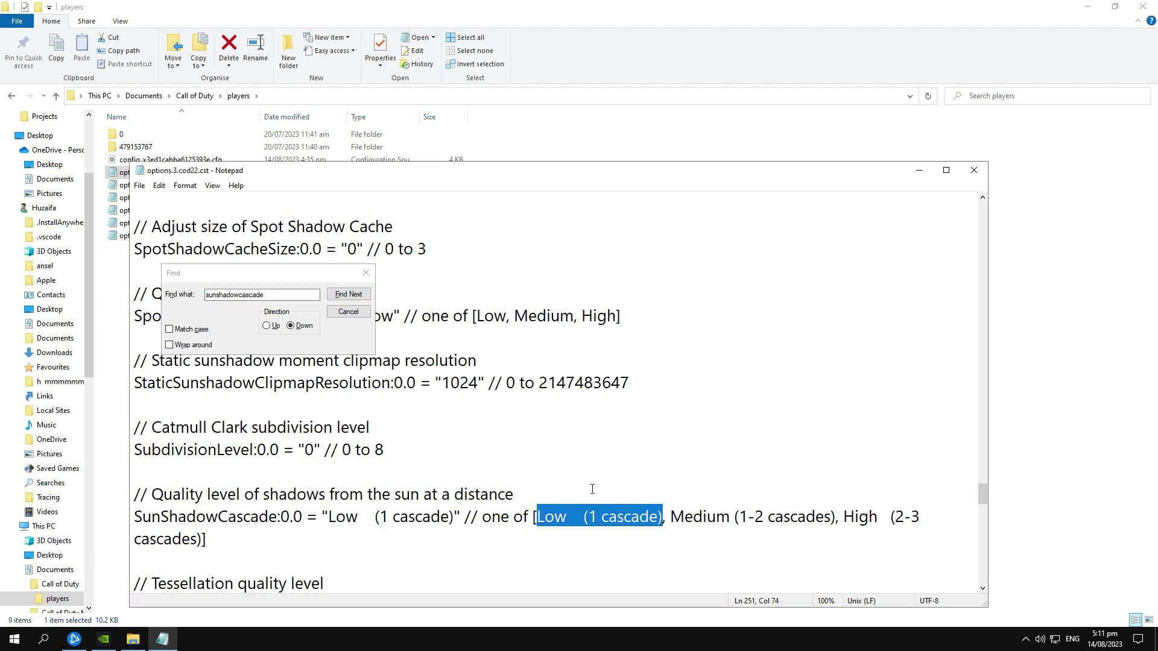